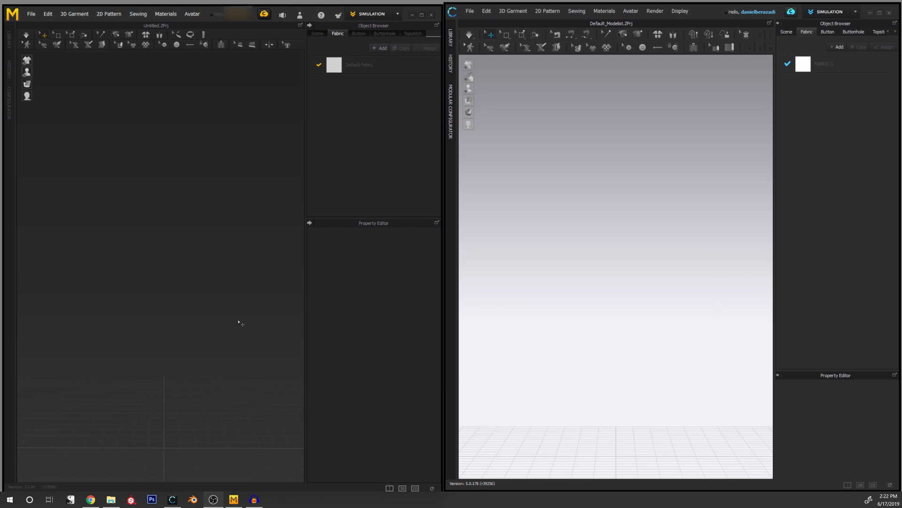
Show Marvelous Designer's Import submenu: OBJ, OpenCOLLADA, FBX, Alembic and animation caches.
{"action": "left_click", "coordinate": [48, 14]}
{"action": "mouse_move", "coordinate": [29, 13]}
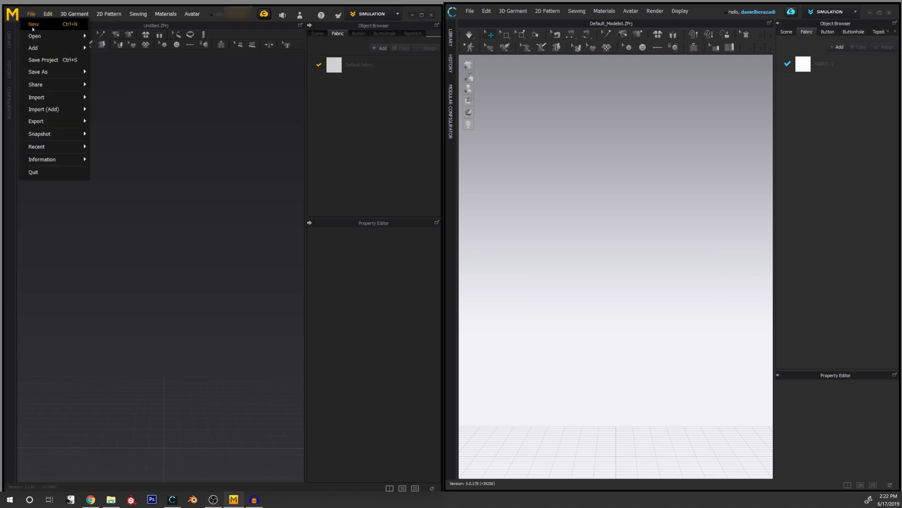
{"action": "mouse_move", "coordinate": [64, 99]}
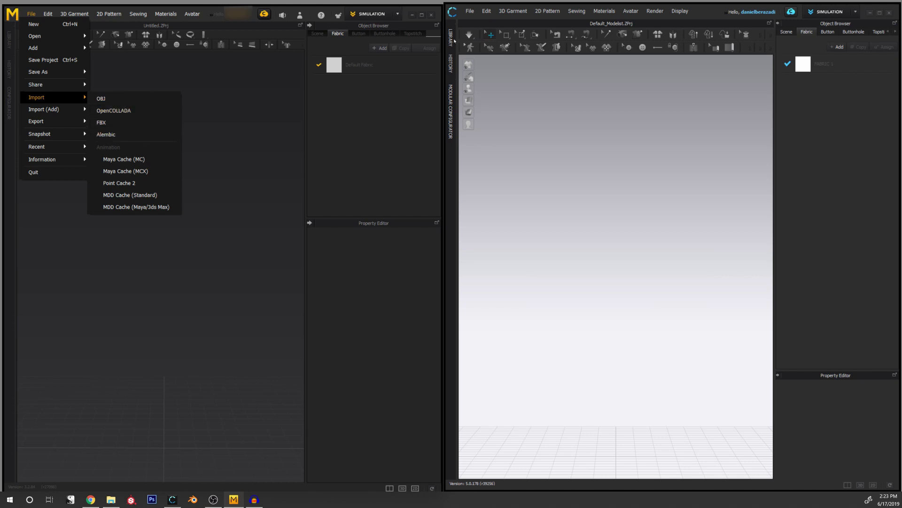
{"action": "left_click", "coordinate": [470, 12]}
Show CLO 3D's Import submenu with DXF (AAMA/ASTM), Adobe (AI/PDF), MYU and Python Script File.
{"action": "left_click", "coordinate": [470, 11]}
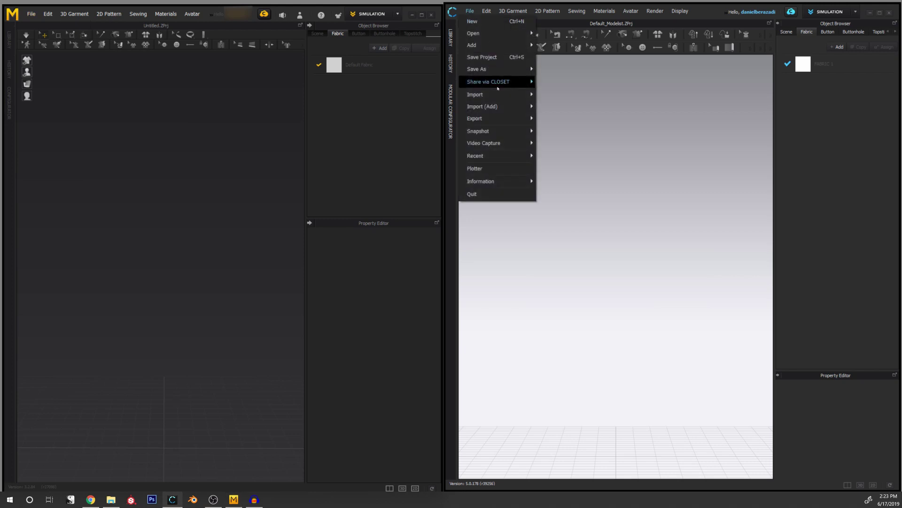
{"action": "mouse_move", "coordinate": [495, 100]}
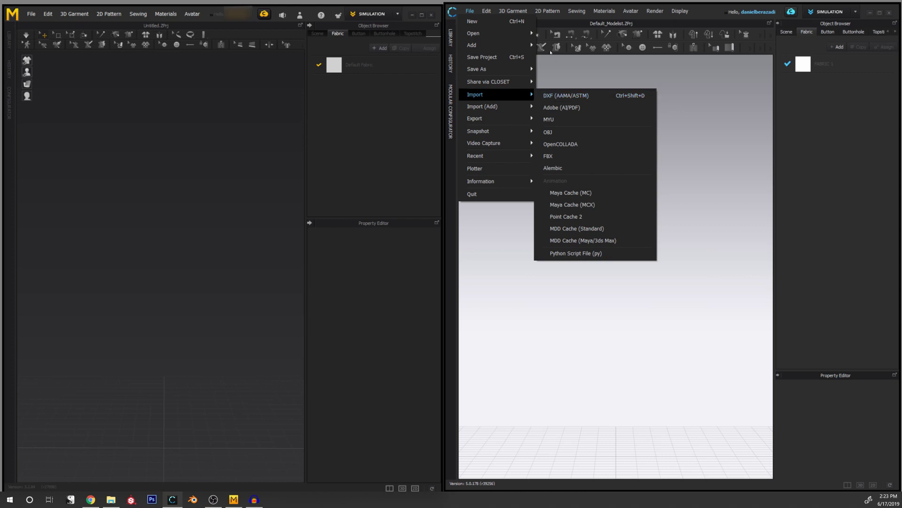
{"action": "mouse_move", "coordinate": [480, 49]}
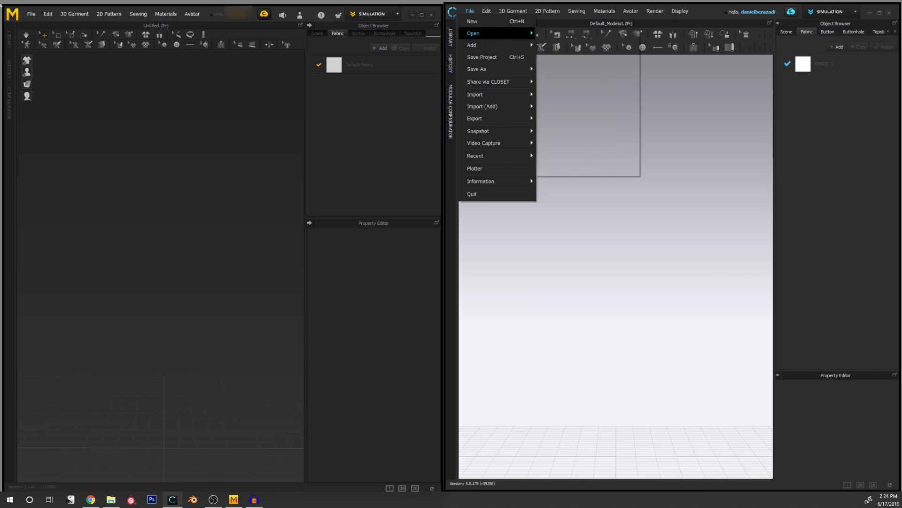
Show CLO 3D's Export submenu: Pattern Outlines (DXF), Adobe (PDF), Plotter (PLT), BOM (XML).
{"action": "left_click", "coordinate": [31, 14]}
{"action": "left_click", "coordinate": [31, 14]}
{"action": "mouse_move", "coordinate": [57, 40]}
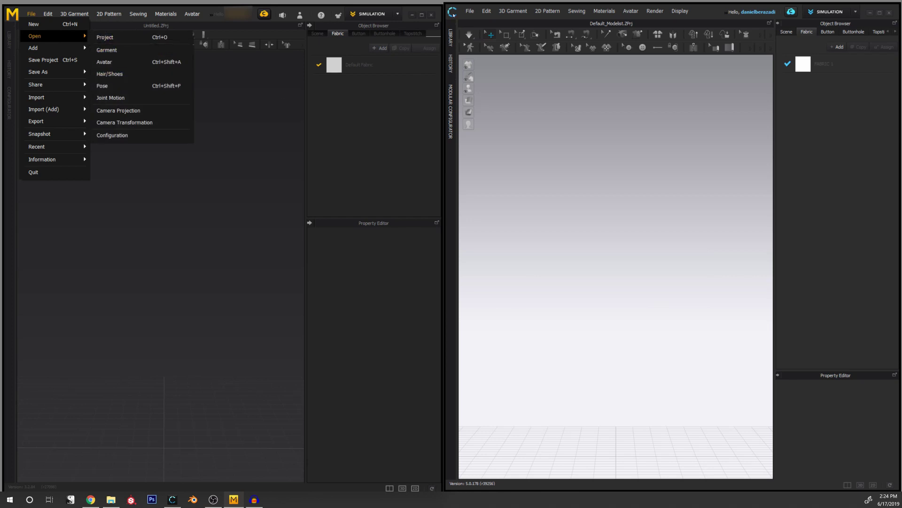
{"action": "left_click", "coordinate": [470, 10]}
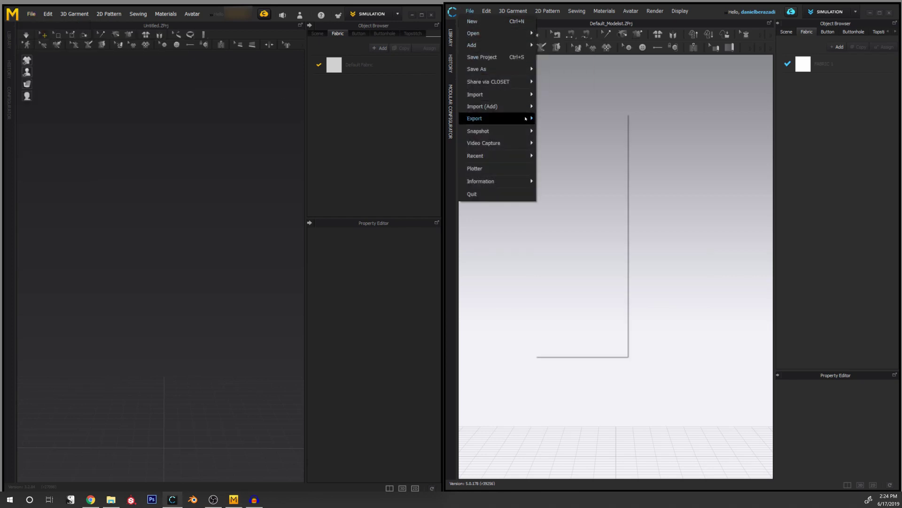
{"action": "mouse_move", "coordinate": [525, 119]}
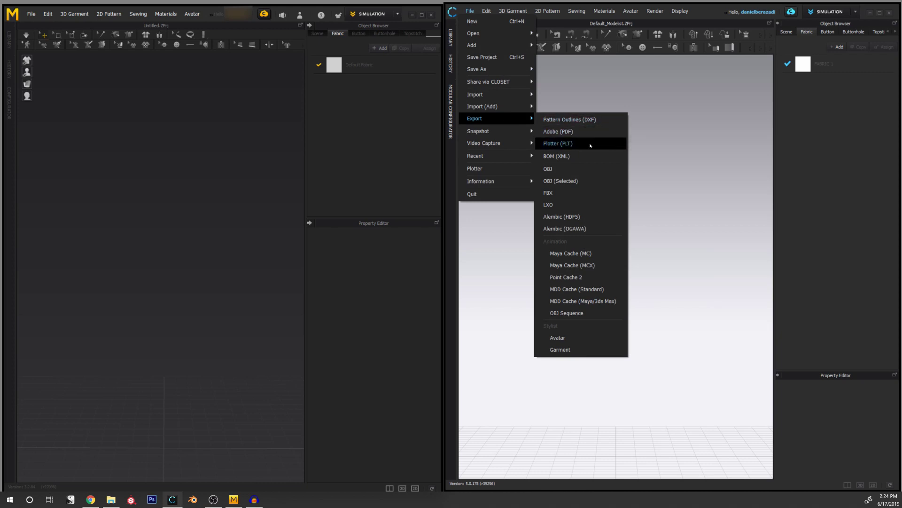
Compare Marvelous Designer's Export formats and share options against CLO 3D's File menu.
{"action": "left_click", "coordinate": [30, 13]}
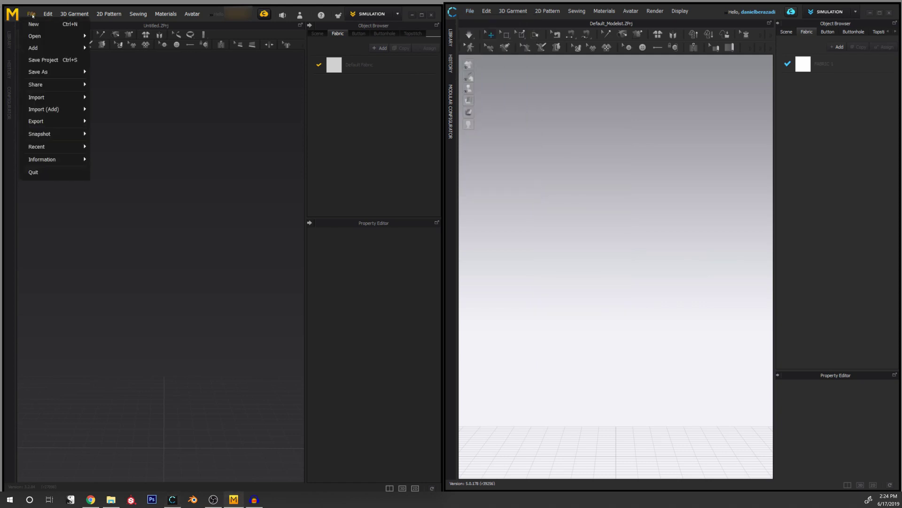
{"action": "mouse_move", "coordinate": [51, 121]}
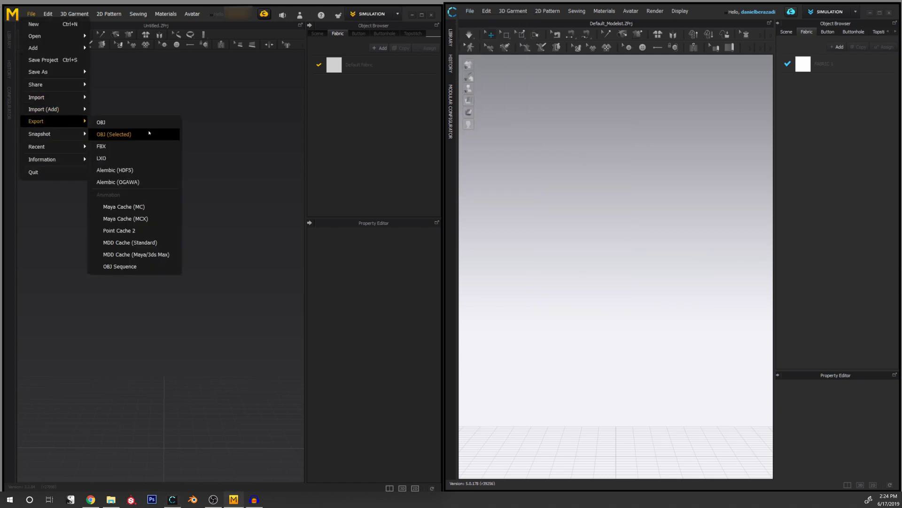
{"action": "left_click", "coordinate": [467, 10]}
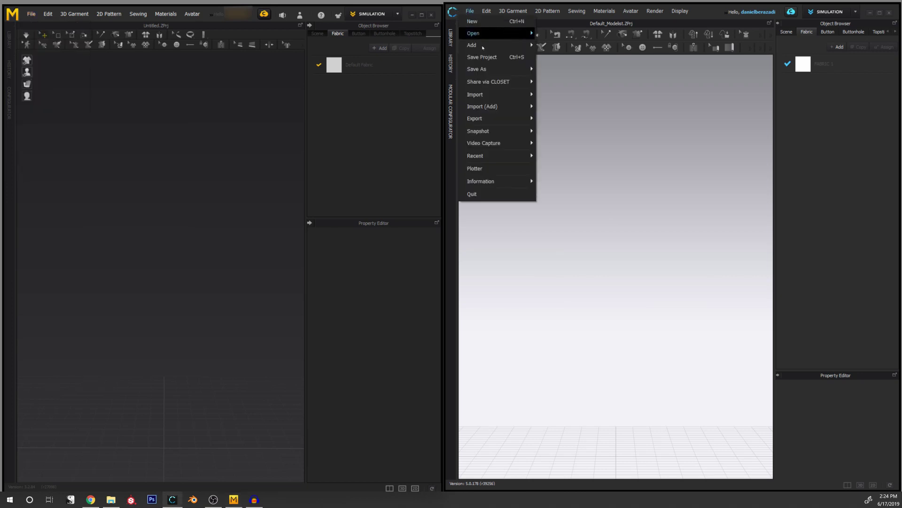
{"action": "mouse_move", "coordinate": [476, 69]}
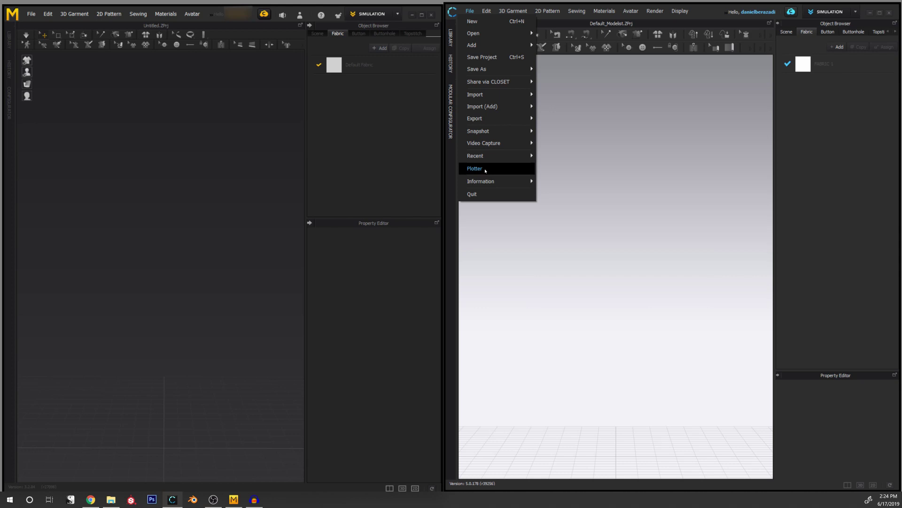
{"action": "left_click", "coordinate": [31, 14]}
{"action": "mouse_move", "coordinate": [53, 91]}
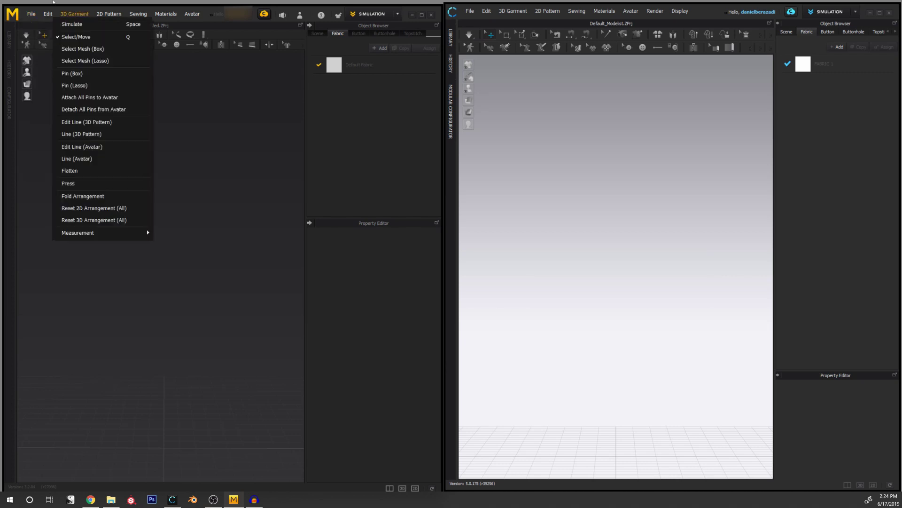
Check CLO 3D's Edit menu, then find Python under Marvelous Designer's Settings > Script.
{"action": "left_click", "coordinate": [484, 14]}
{"action": "left_click", "coordinate": [483, 14]}
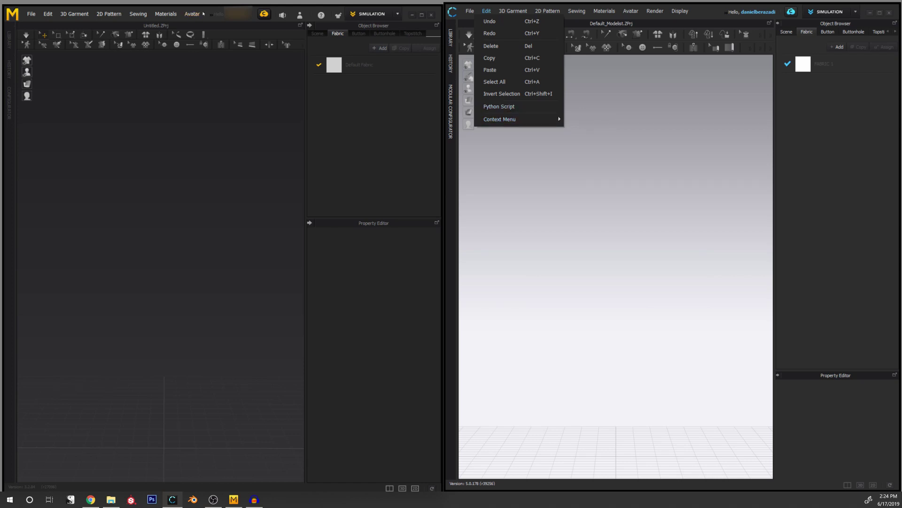
{"action": "left_click", "coordinate": [211, 18]}
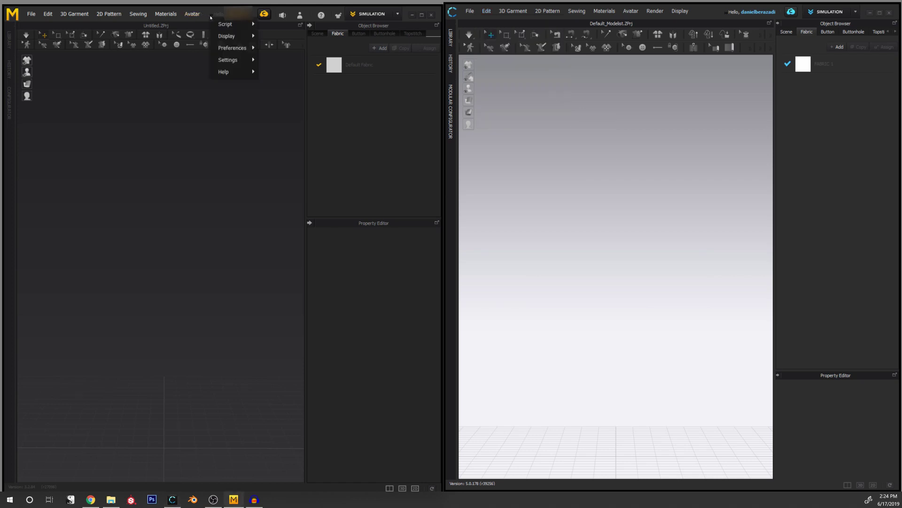
{"action": "mouse_move", "coordinate": [228, 24]}
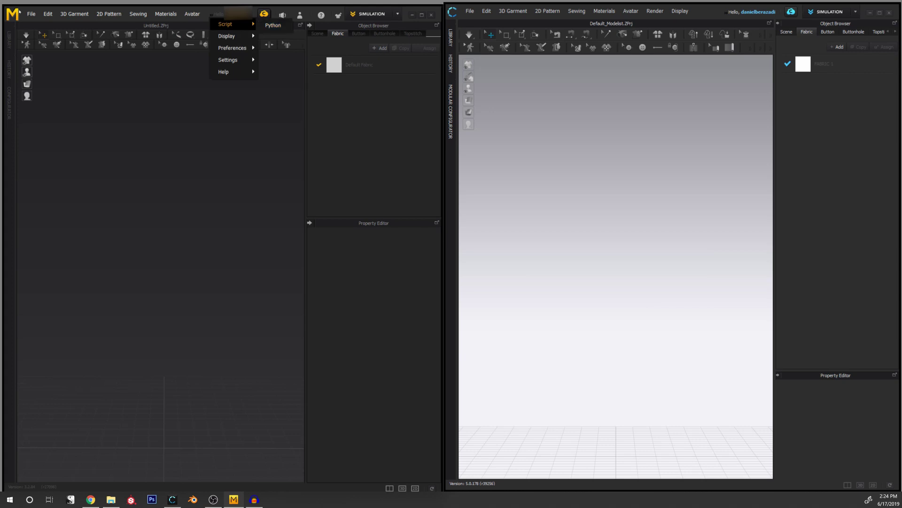
{"action": "left_click", "coordinate": [15, 13]}
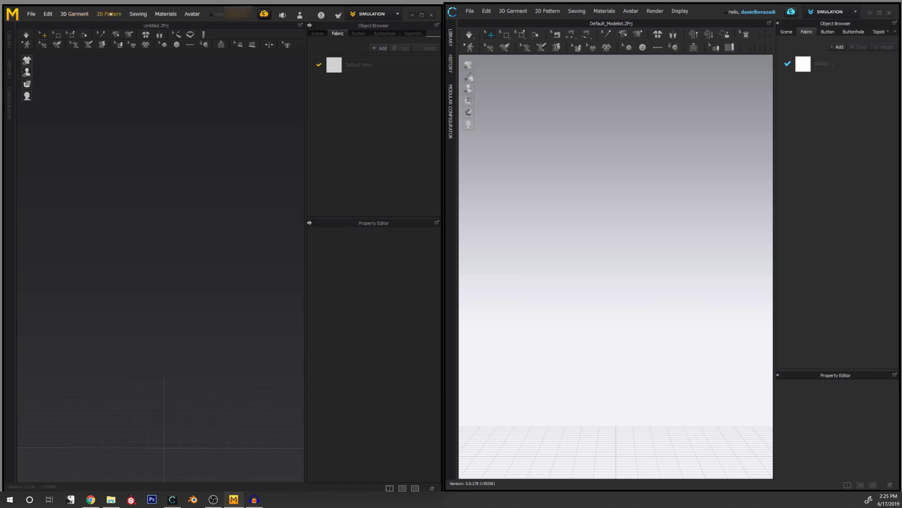
Compare the Sewing menus of Marvelous Designer and CLO 3D.
{"action": "left_click", "coordinate": [142, 14]}
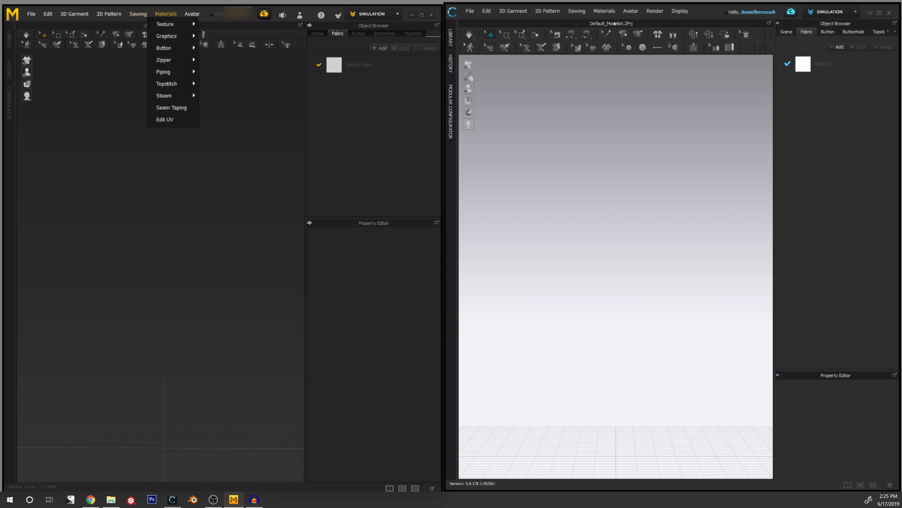
{"action": "left_click", "coordinate": [577, 12]}
{"action": "left_click", "coordinate": [577, 12]}
{"action": "left_click", "coordinate": [578, 12]}
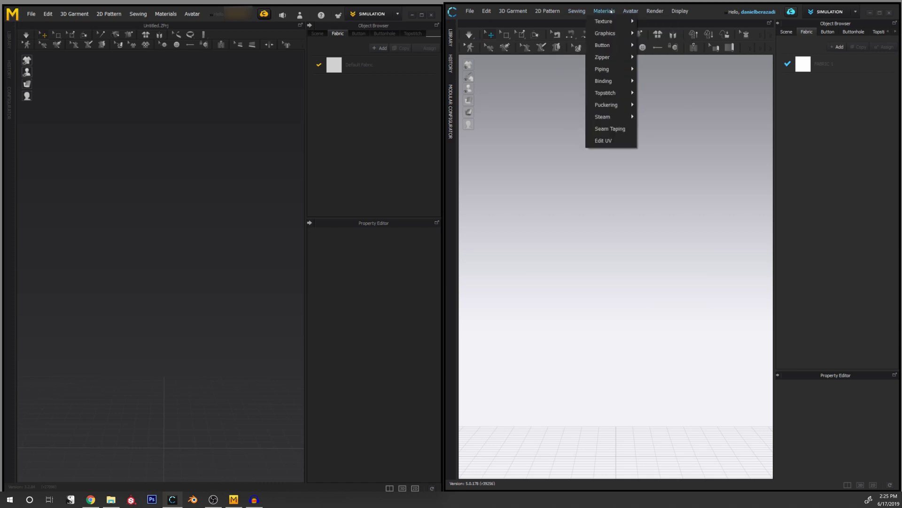
Show CLO 3D's Materials menu, from Button and Topstitch to Binding and Puckering.
{"action": "left_click", "coordinate": [608, 11]}
{"action": "left_click", "coordinate": [609, 11]}
{"action": "mouse_move", "coordinate": [614, 47]}
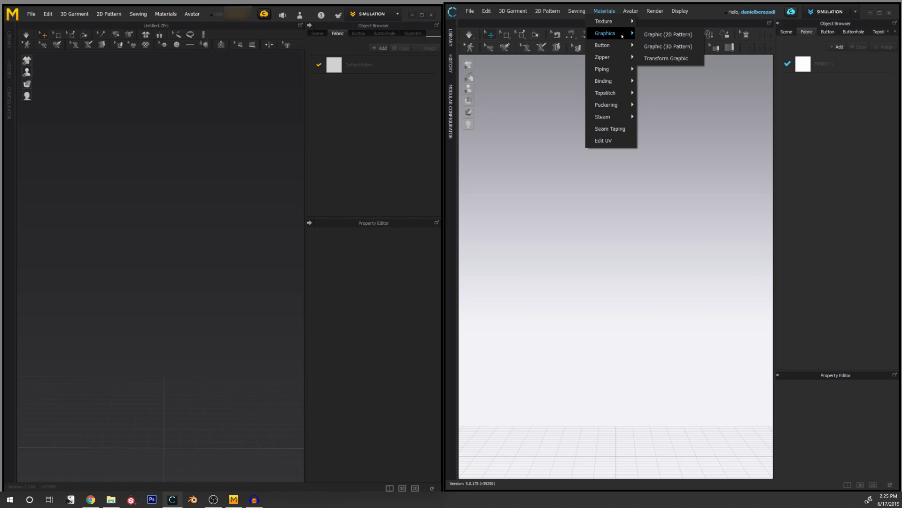
{"action": "mouse_move", "coordinate": [610, 92]}
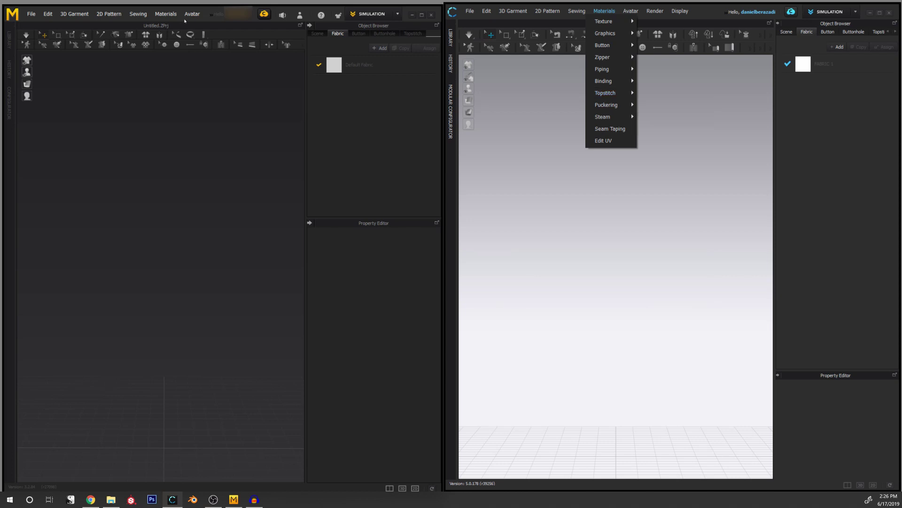
Review Marvelous Designer's Avatar menu items, such as Avatar Editor and deleting avatars.
{"action": "left_click", "coordinate": [192, 15]}
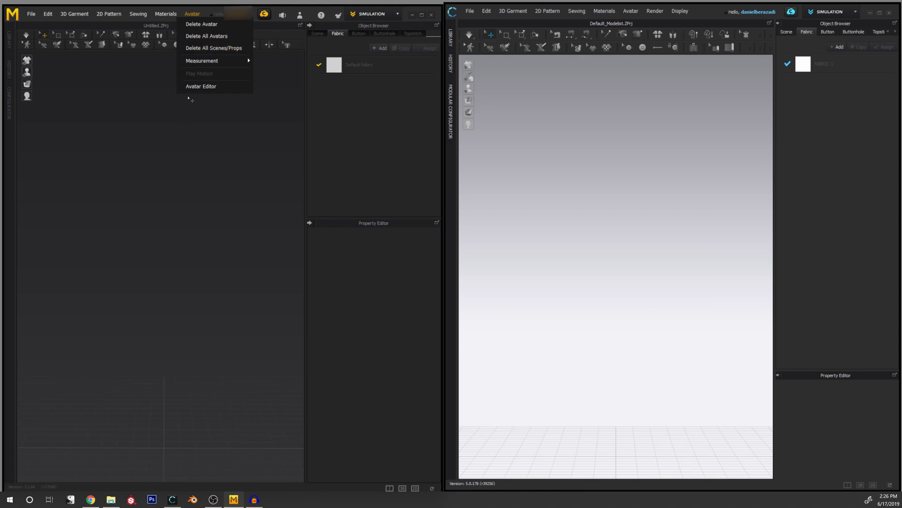
{"action": "left_click", "coordinate": [199, 14]}
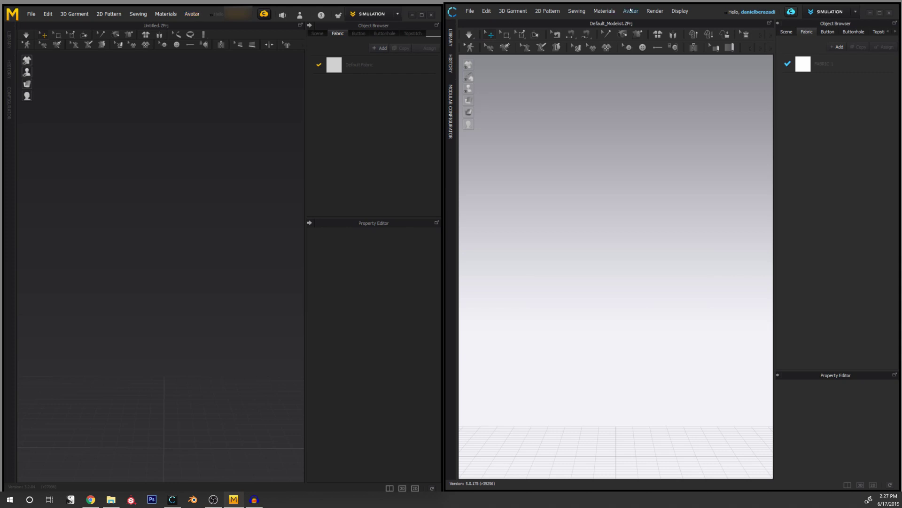
Load the Female_Mara avatar from CLO 3D's Library Avatar folder, then collapse the Library.
{"action": "left_click", "coordinate": [630, 11]}
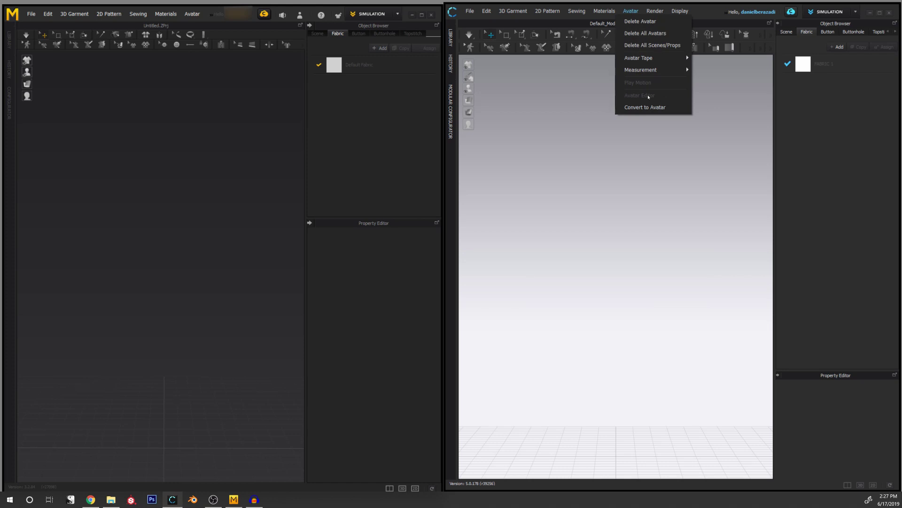
{"action": "left_click", "coordinate": [449, 38]}
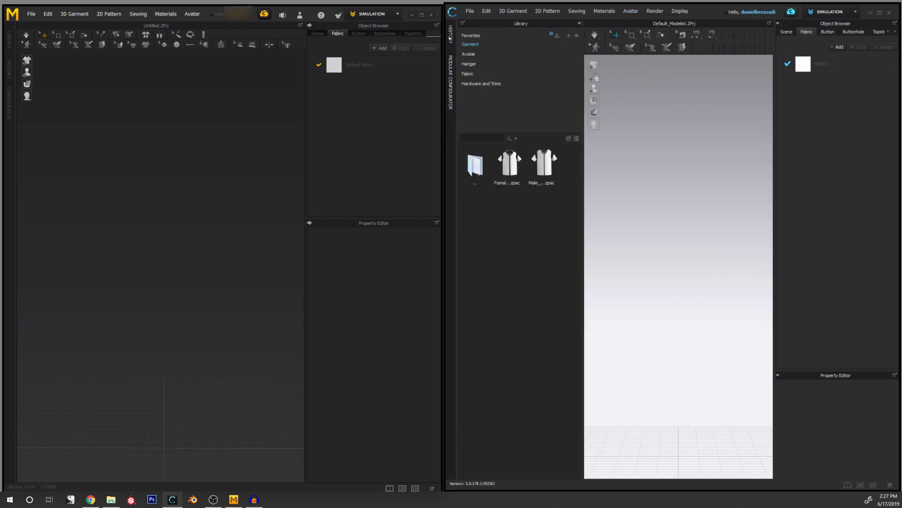
{"action": "left_click", "coordinate": [476, 53]}
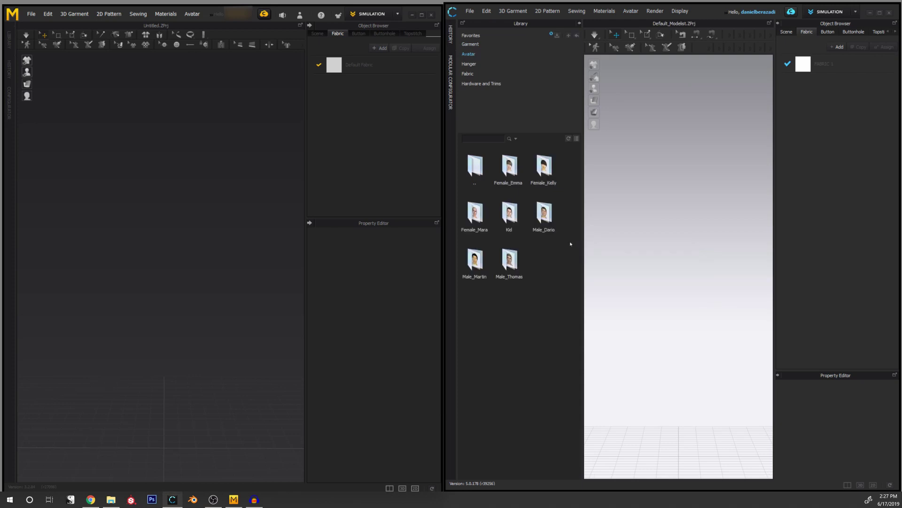
{"action": "double_click", "coordinate": [476, 212]}
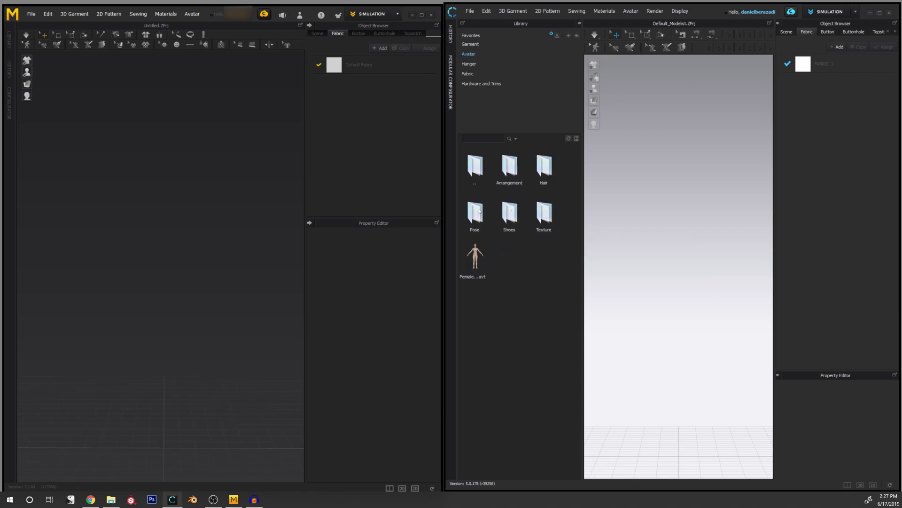
{"action": "double_click", "coordinate": [477, 254]}
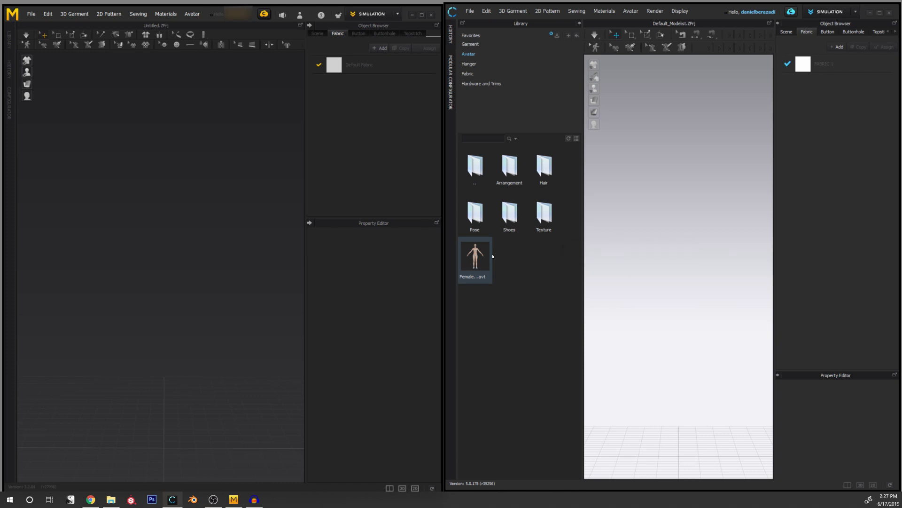
{"action": "mouse_move", "coordinate": [493, 256]}
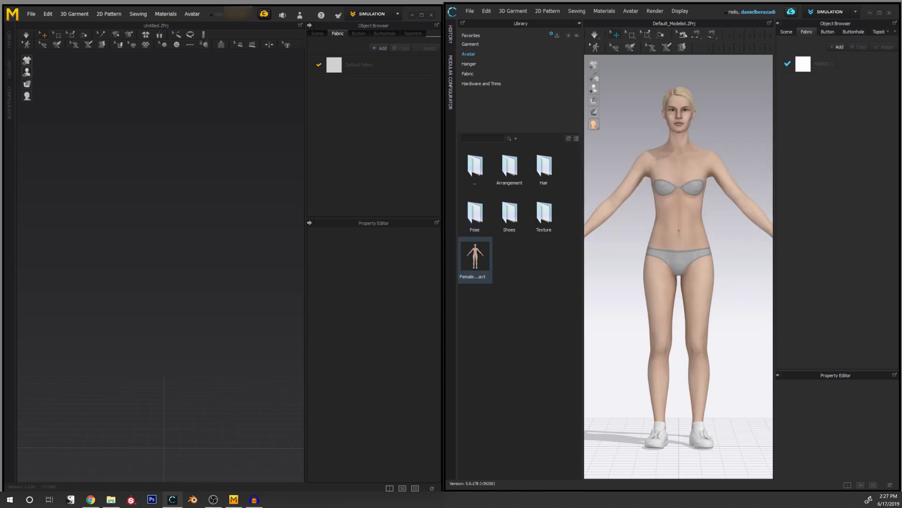
{"action": "left_click", "coordinate": [579, 24]}
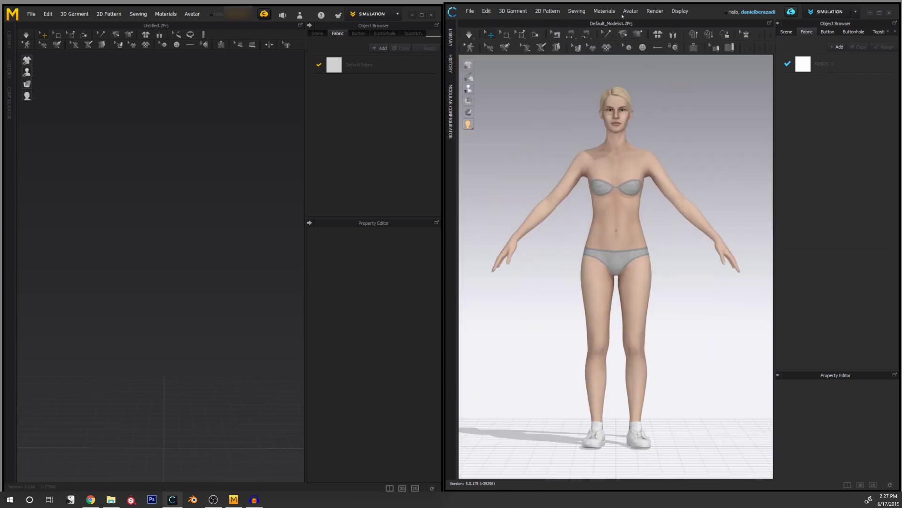
Raise the avatar's High Hip circumference to 793.5 mm in the Avatar Editor.
{"action": "left_click", "coordinate": [630, 11]}
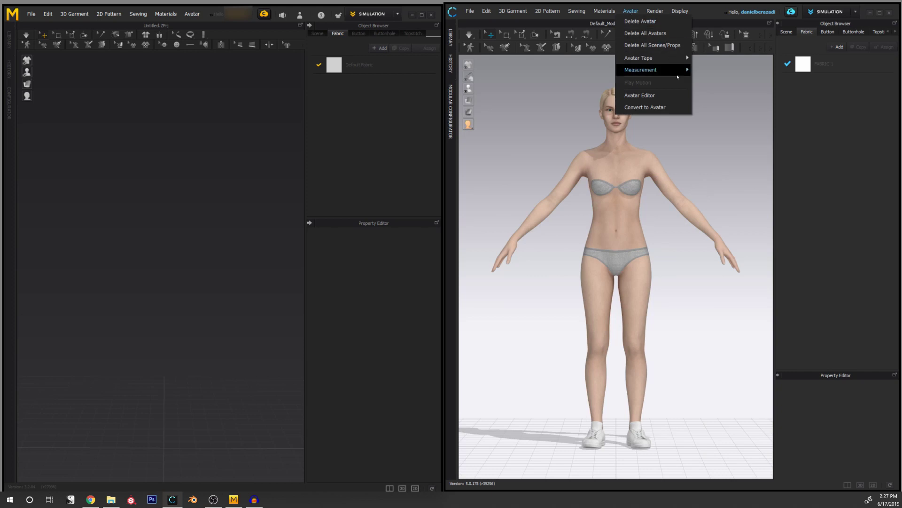
{"action": "left_click", "coordinate": [661, 95]}
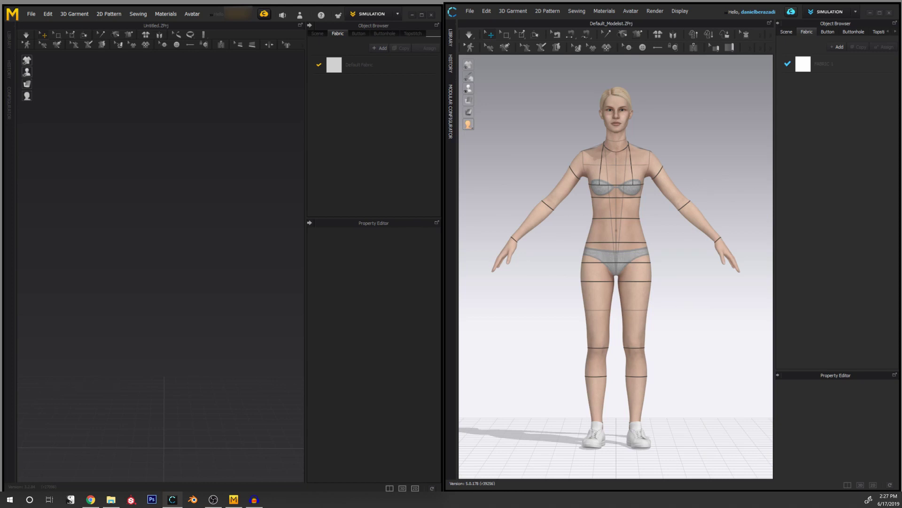
{"action": "left_click_drag", "start_coordinate": [433, 206], "coordinate": [634, 120]}
{"action": "left_click_drag", "start_coordinate": [561, 124], "coordinate": [429, 96]}
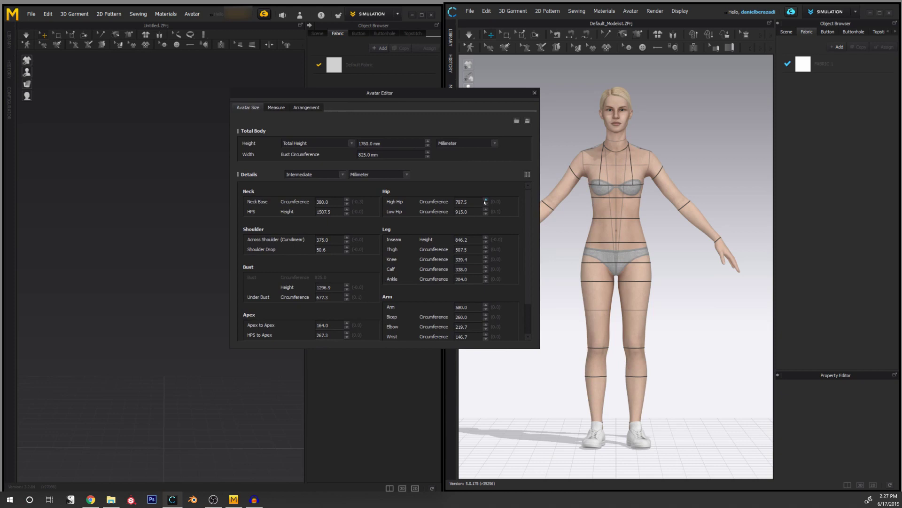
{"action": "left_click", "coordinate": [485, 201]}
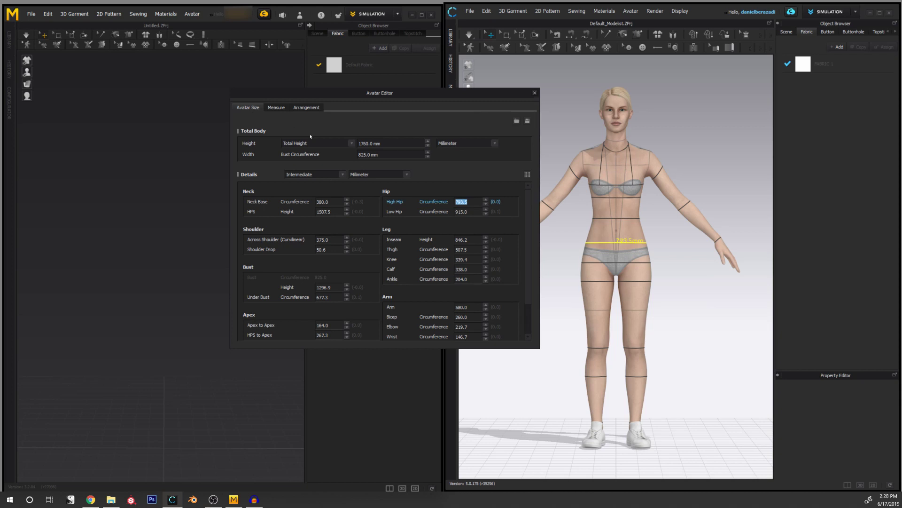
Review the Measure and Arrangement tabs, then close the Avatar Editor.
{"action": "left_click", "coordinate": [276, 109]}
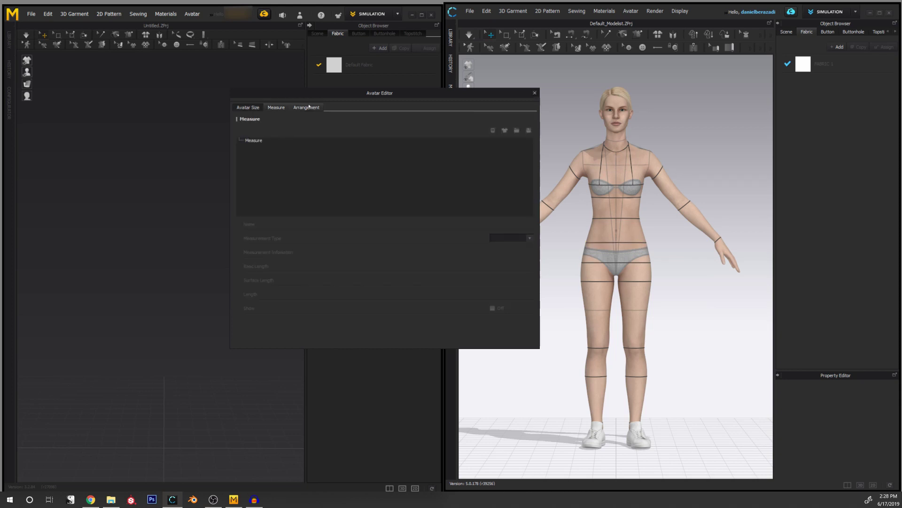
{"action": "left_click", "coordinate": [306, 108]}
{"action": "left_click", "coordinate": [249, 107]}
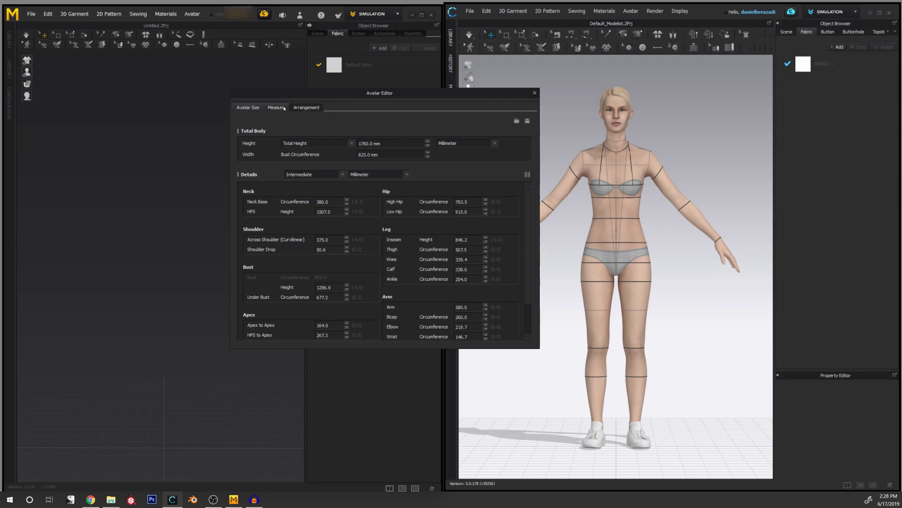
{"action": "left_click", "coordinate": [306, 108]}
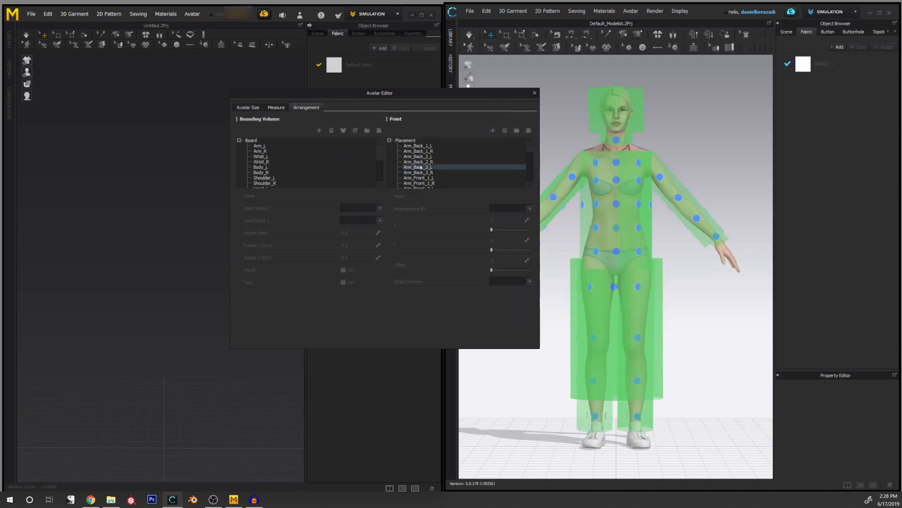
{"action": "left_click", "coordinate": [239, 107]}
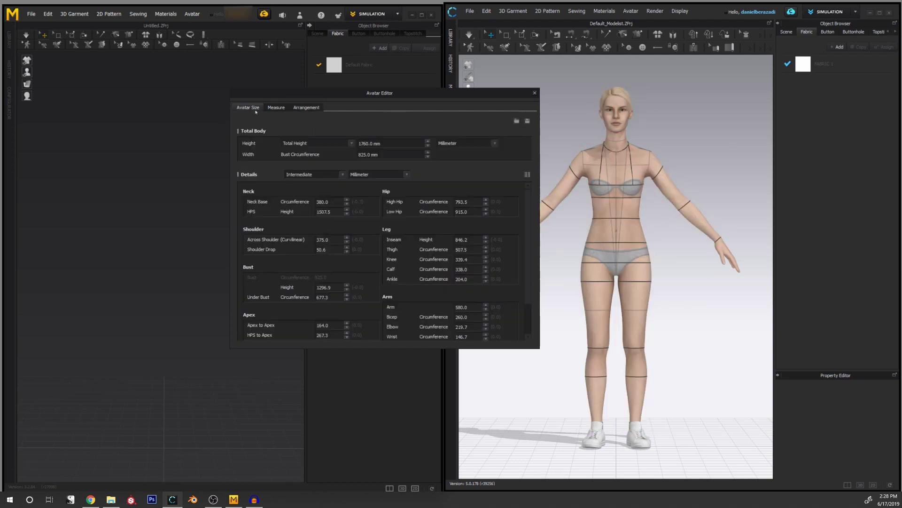
{"action": "left_click", "coordinate": [535, 94]}
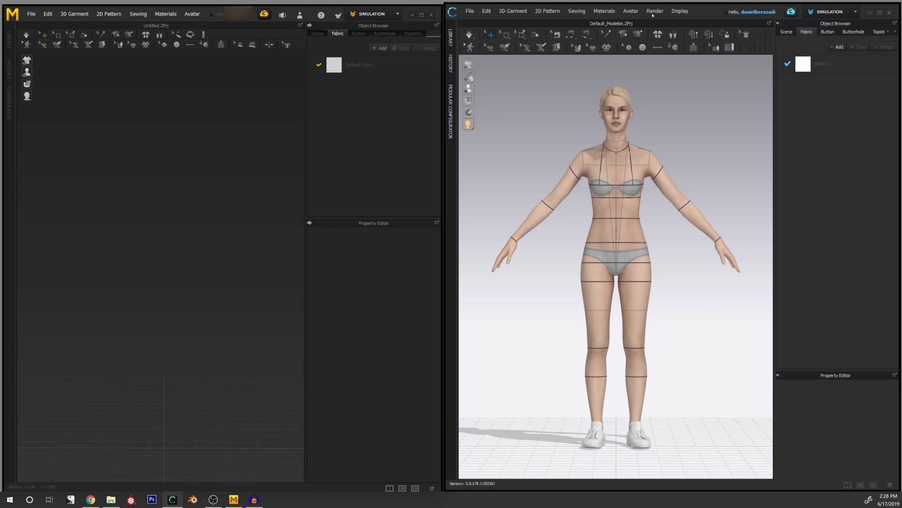
Run an interactive 400 x 640 render of the Female_Mara avatar in the Render window.
{"action": "left_click", "coordinate": [654, 11]}
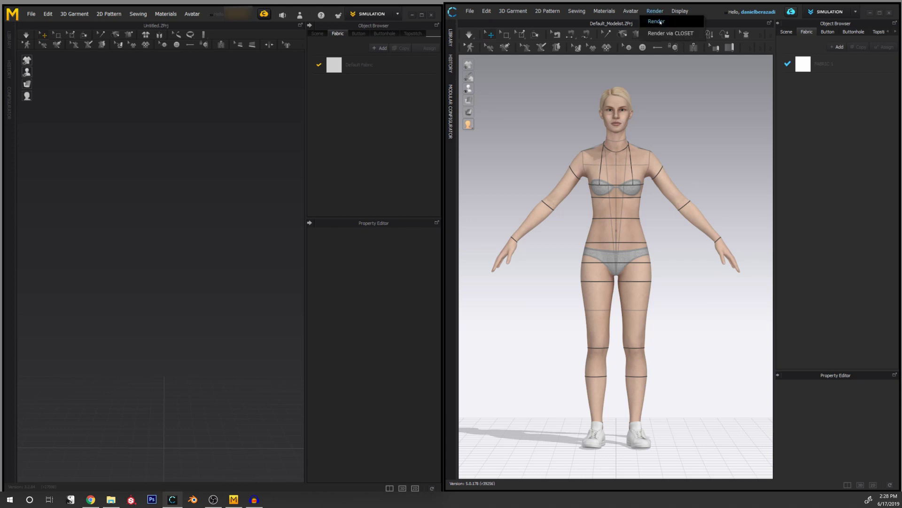
{"action": "left_click", "coordinate": [668, 25]}
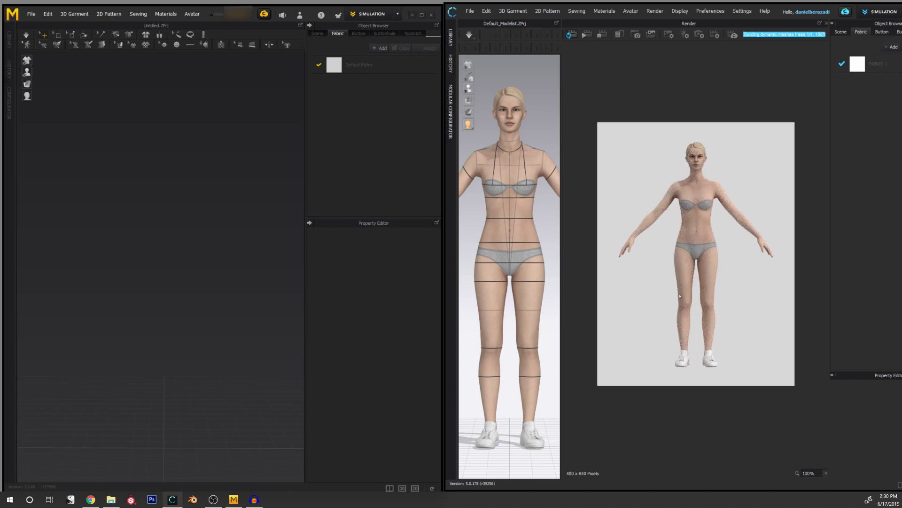
{"action": "scroll", "coordinate": [680, 297], "scroll_direction": "up", "scroll_amount": 1}
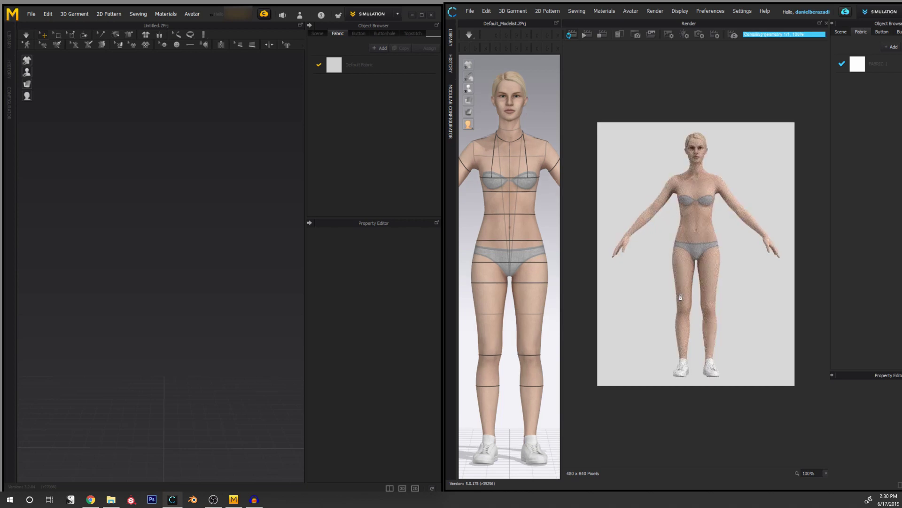
{"action": "scroll", "coordinate": [681, 297], "scroll_direction": "up", "scroll_amount": 1}
{"action": "right_click_drag", "start_coordinate": [680, 297], "coordinate": [649, 263]}
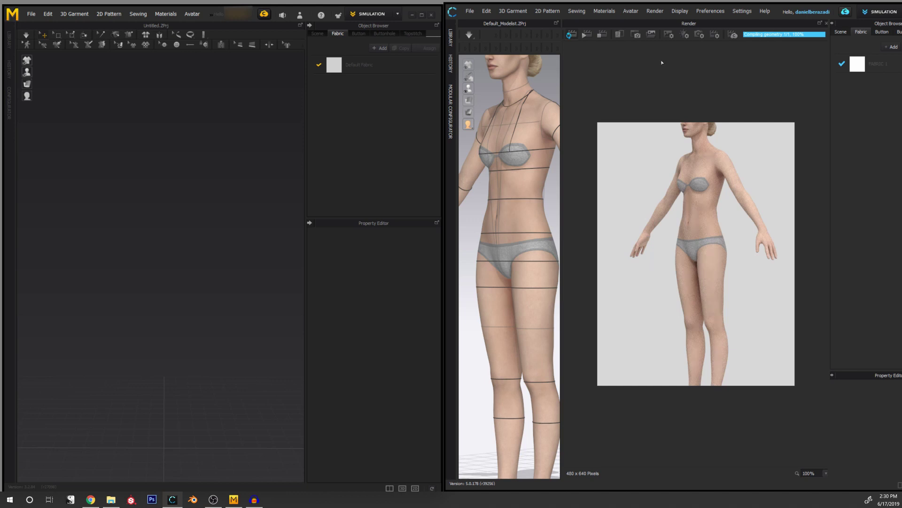
Close CLO 3D's Render window.
{"action": "left_click", "coordinate": [828, 23]}
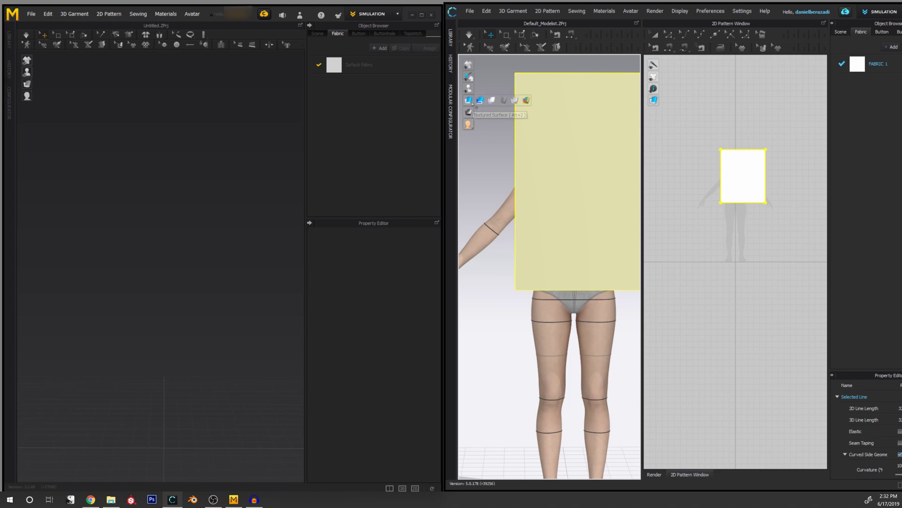
{"action": "mouse_move", "coordinate": [469, 112]}
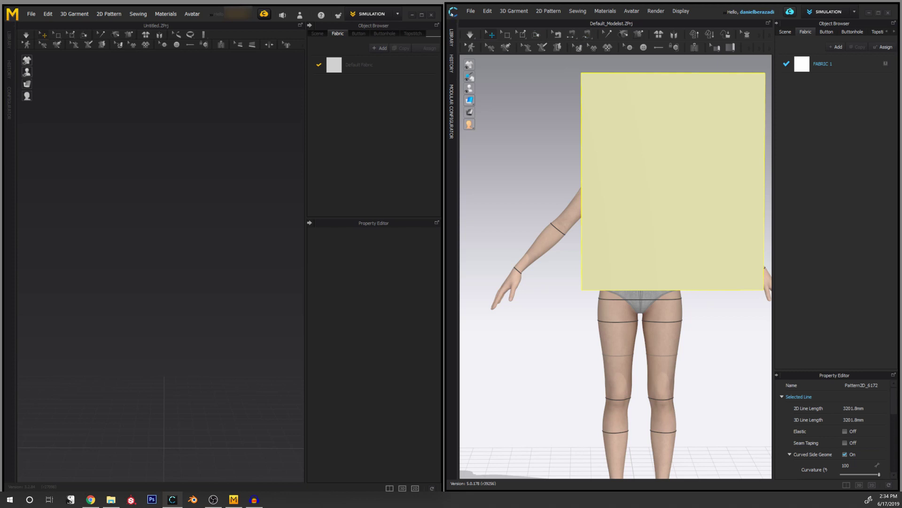
{"action": "left_click", "coordinate": [590, 35]}
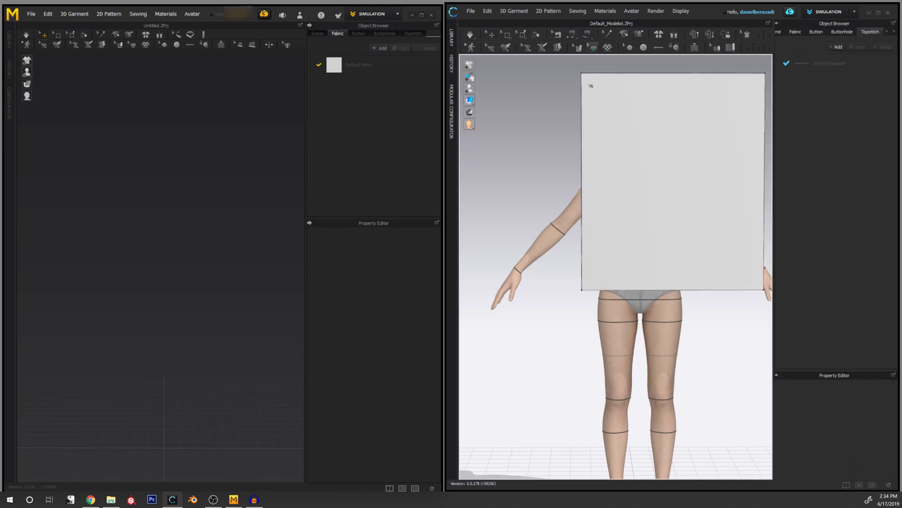
{"action": "left_click", "coordinate": [582, 74]}
{"action": "double_click", "coordinate": [581, 185]}
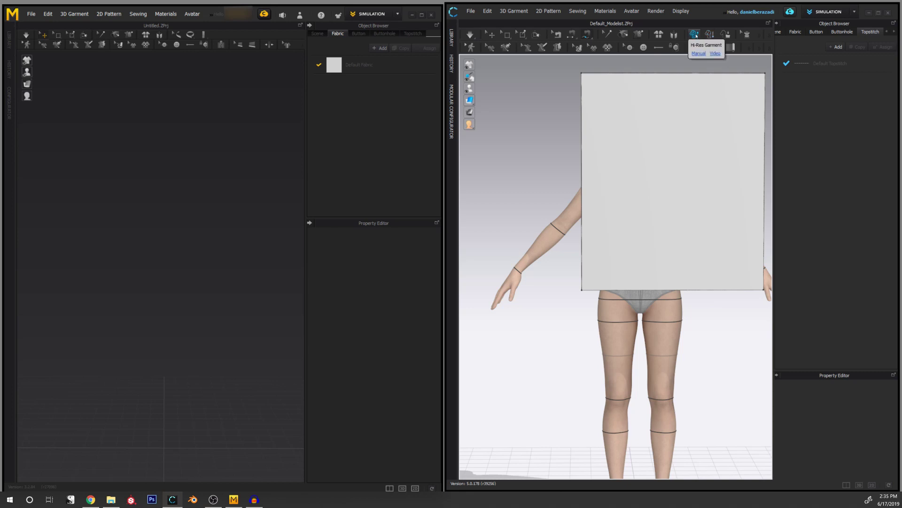
Select the rectangle and enable Hi-Res Garment with 5.0 mm particle distance and Complete quality.
{"action": "left_click", "coordinate": [491, 34]}
{"action": "left_click", "coordinate": [639, 103]}
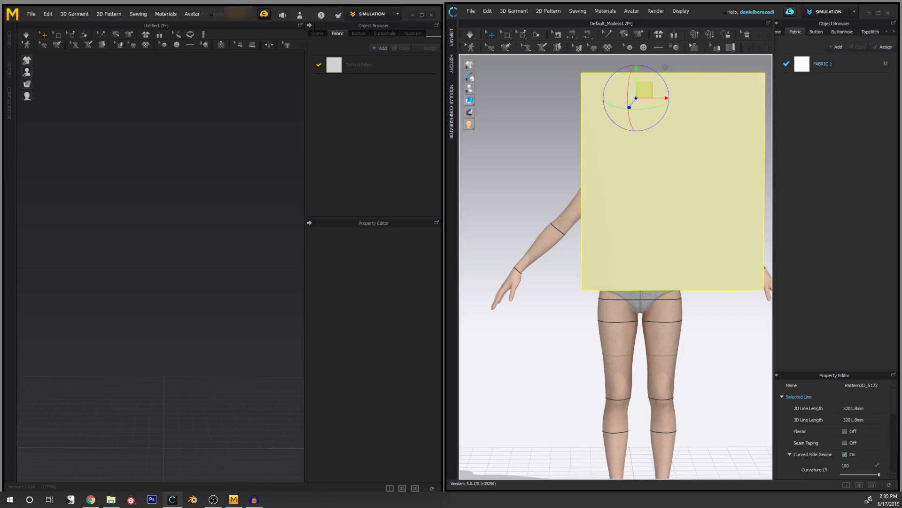
{"action": "left_click", "coordinate": [695, 35]}
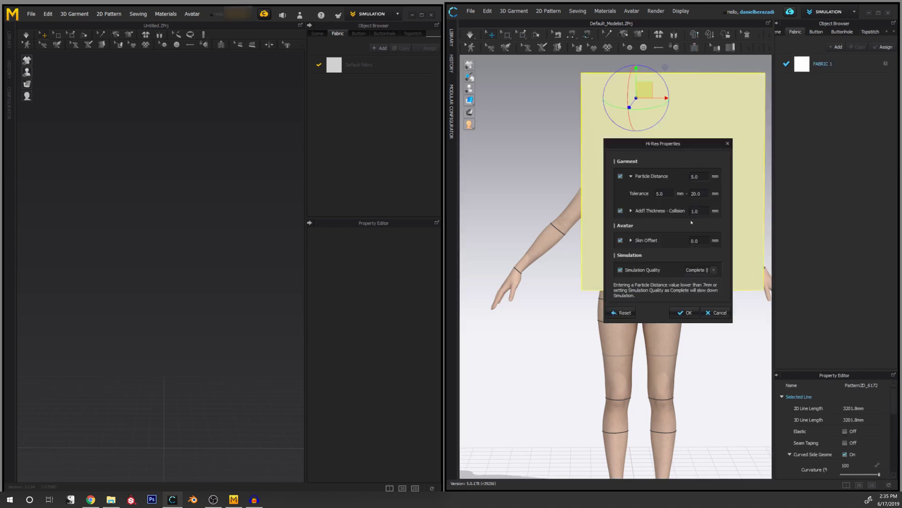
{"action": "left_click_drag", "start_coordinate": [625, 142], "coordinate": [548, 129]}
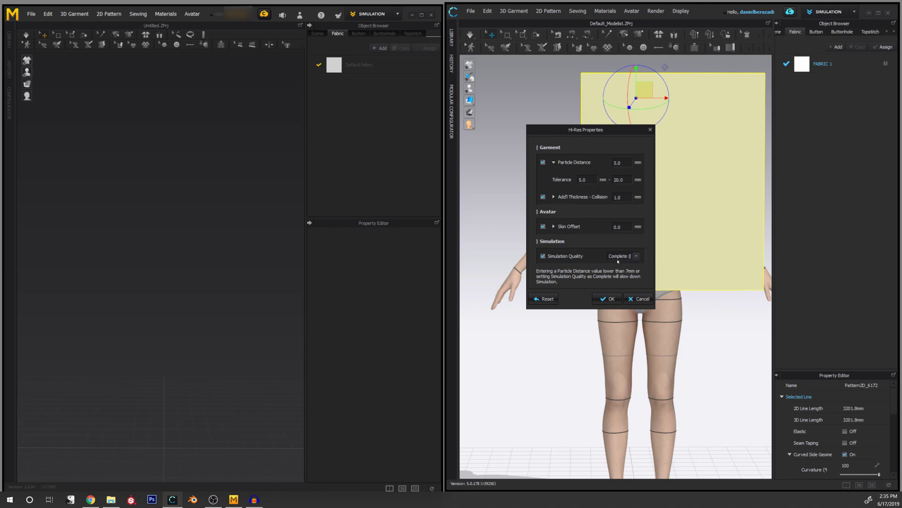
{"action": "left_click", "coordinate": [610, 300]}
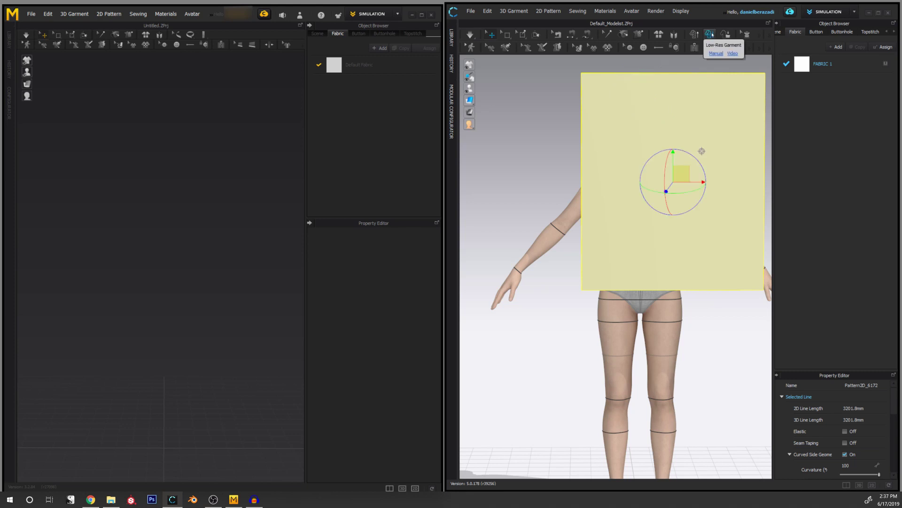
Toggle the X-ray garment display so the avatar shows through, and expand the adjacent tool's flyout.
{"action": "left_click", "coordinate": [747, 34]}
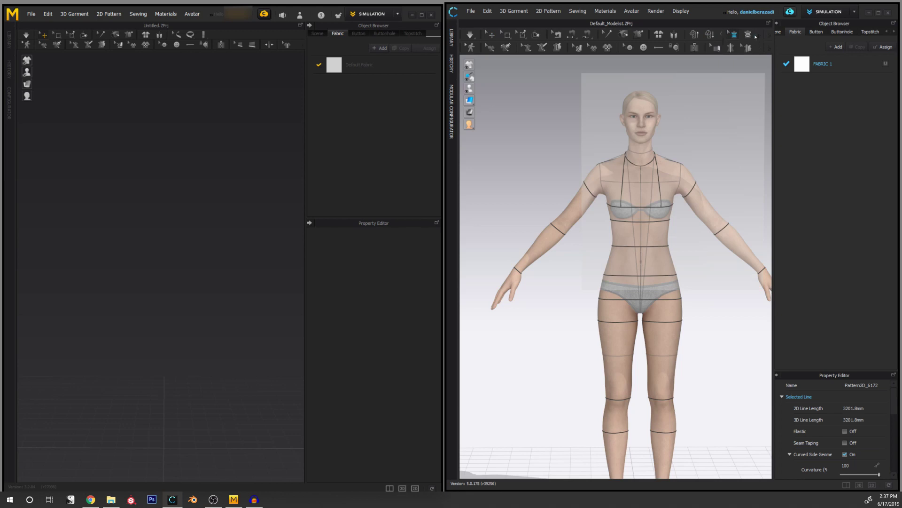
{"action": "left_click", "coordinate": [748, 35]}
{"action": "left_click", "coordinate": [737, 48]}
Browse Marvelous Designer's Scene, Fabric (Default Fabric), Button, Buttonhole and Topstitch lists.
{"action": "left_click", "coordinate": [321, 34]}
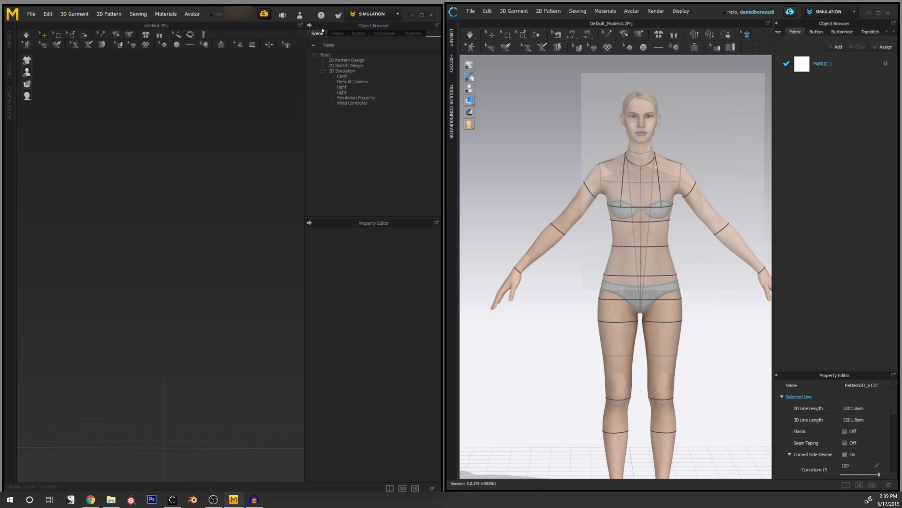
{"action": "left_click", "coordinate": [337, 33]}
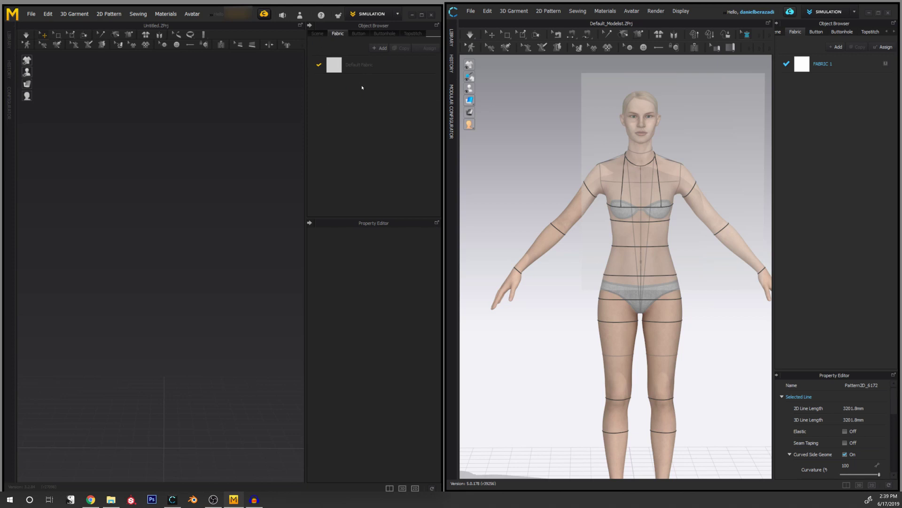
{"action": "left_click", "coordinate": [338, 66]}
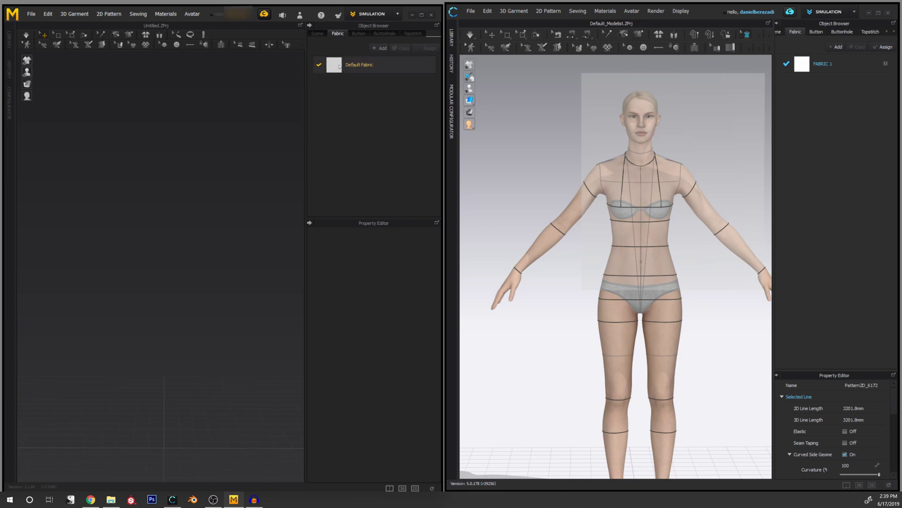
{"action": "left_click", "coordinate": [358, 33]}
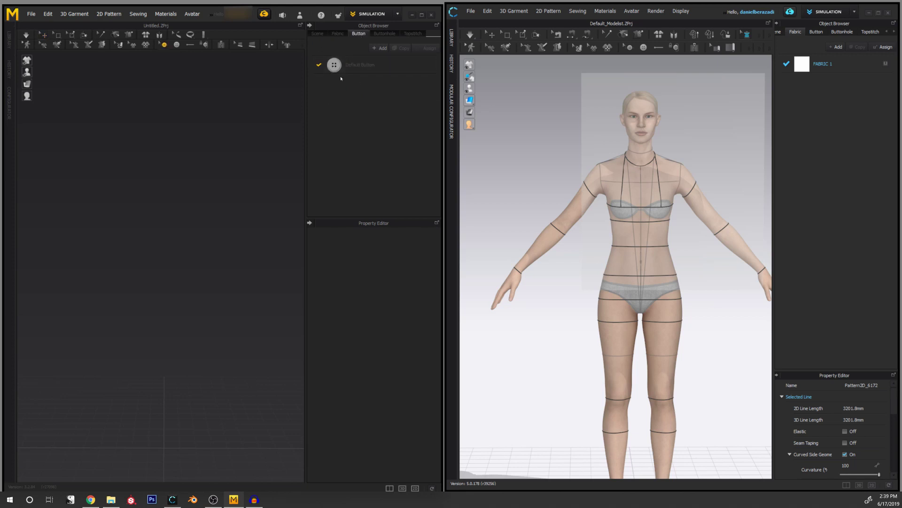
{"action": "left_click", "coordinate": [384, 34]}
{"action": "left_click", "coordinate": [413, 34]}
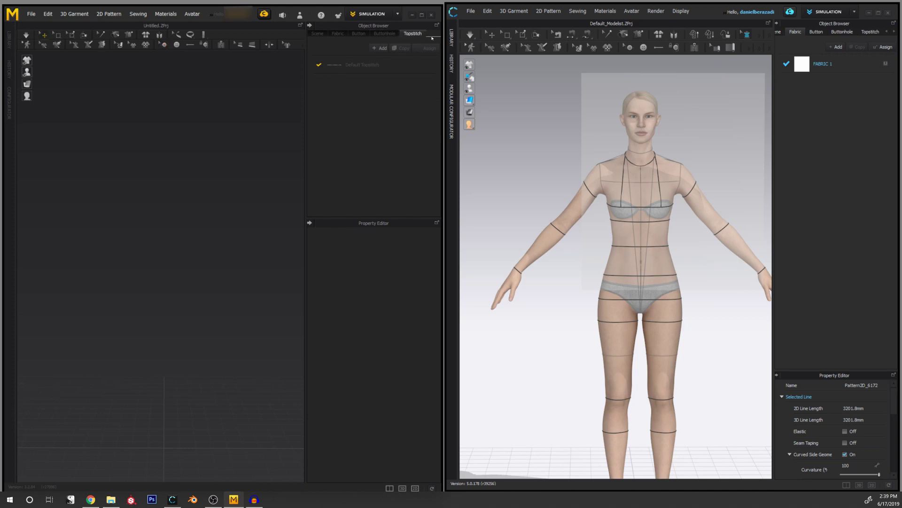
Browse CLO's Scene, Fabric, Button, Buttonhole, Topstitch and Puckering lists, selecting Default Puckering.
{"action": "left_click", "coordinate": [781, 32]}
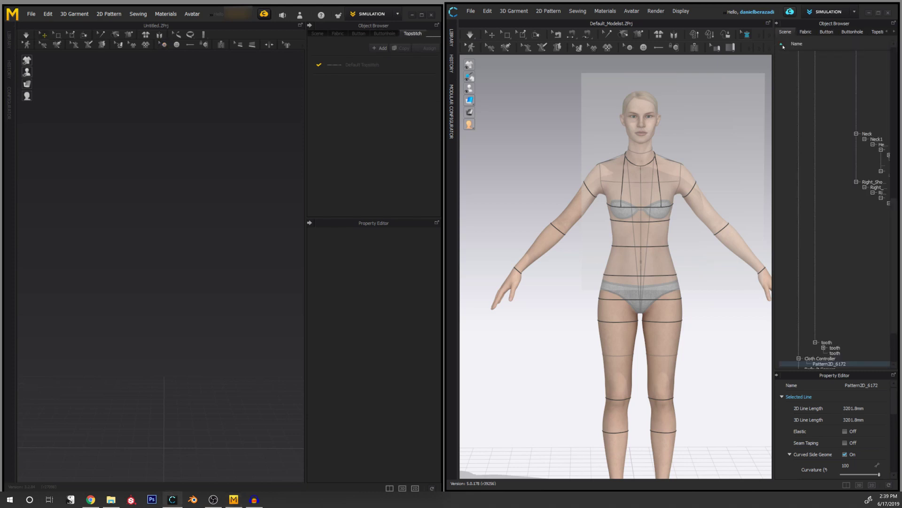
{"action": "left_click", "coordinate": [805, 31]}
{"action": "left_click", "coordinate": [826, 31]}
{"action": "left_click", "coordinate": [852, 32]}
{"action": "left_click", "coordinate": [878, 32]}
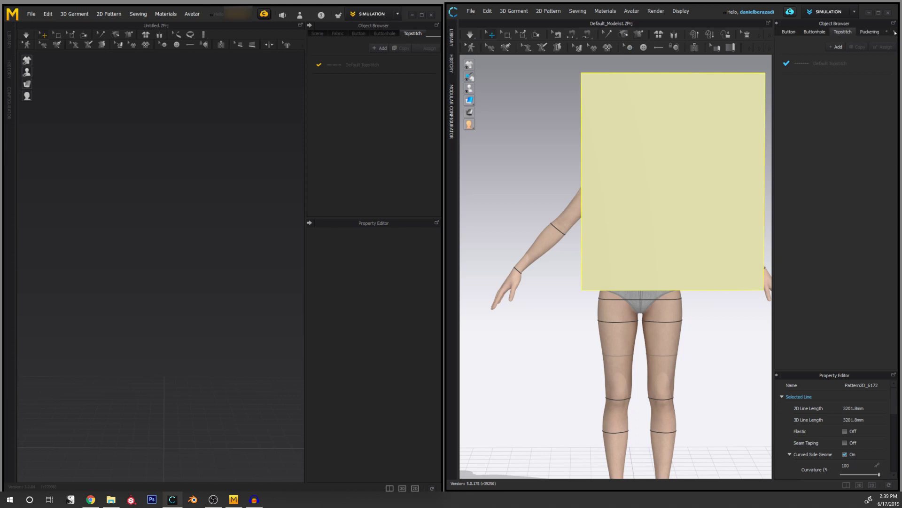
{"action": "left_click", "coordinate": [843, 32]}
{"action": "left_click", "coordinate": [816, 63]}
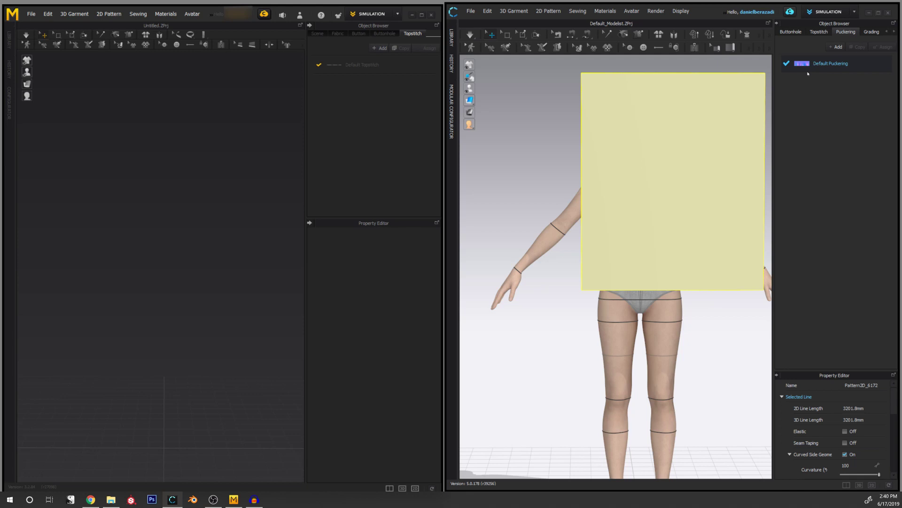
Show CLO's Grading tab in the Object Browser, which is still empty.
{"action": "left_click", "coordinate": [872, 32]}
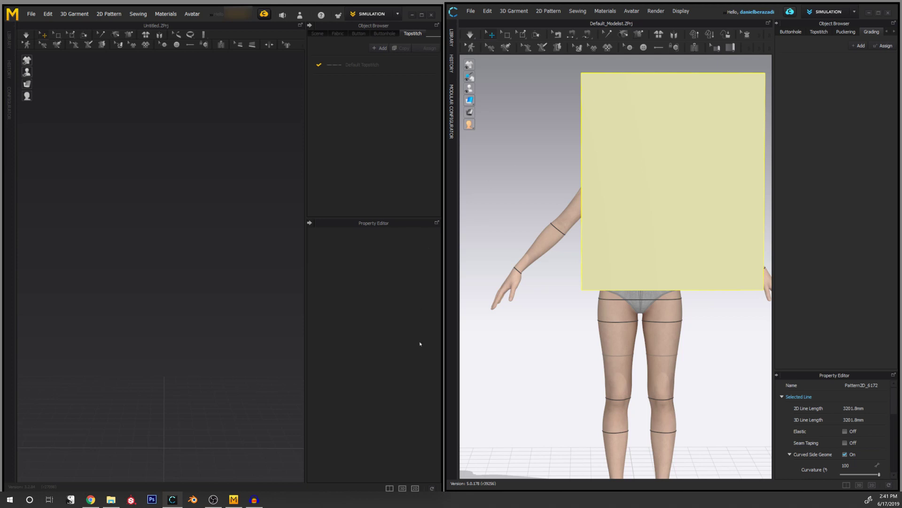
Switch to the 2D pattern layout, trying the split 3D/2D view before returning to 2D only.
{"action": "left_click", "coordinate": [415, 488]}
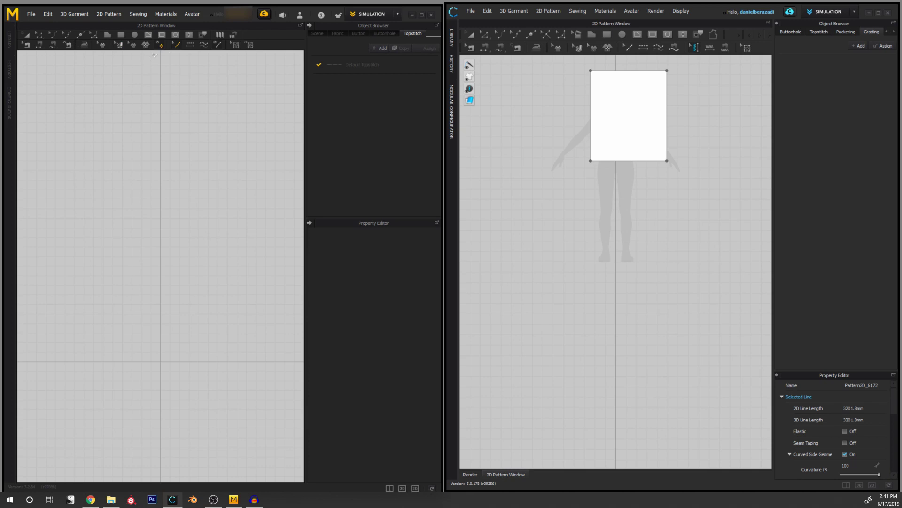
{"action": "left_click", "coordinate": [389, 488]}
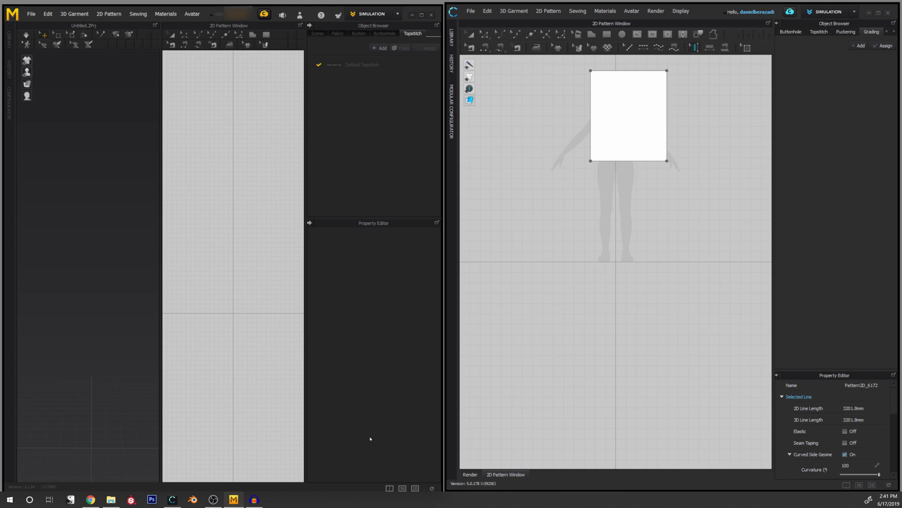
{"action": "left_click", "coordinate": [415, 489]}
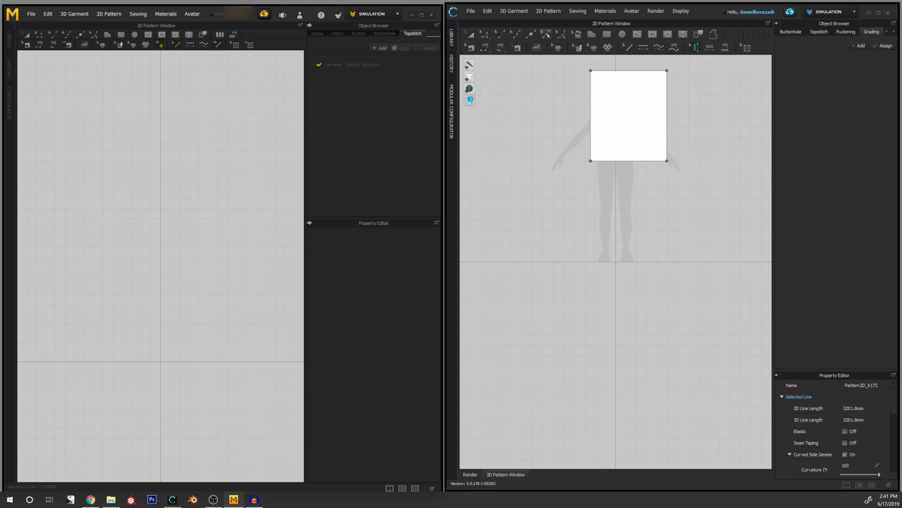
Place notches on the rectangle's left, top and right edges.
{"action": "left_click", "coordinate": [546, 34]}
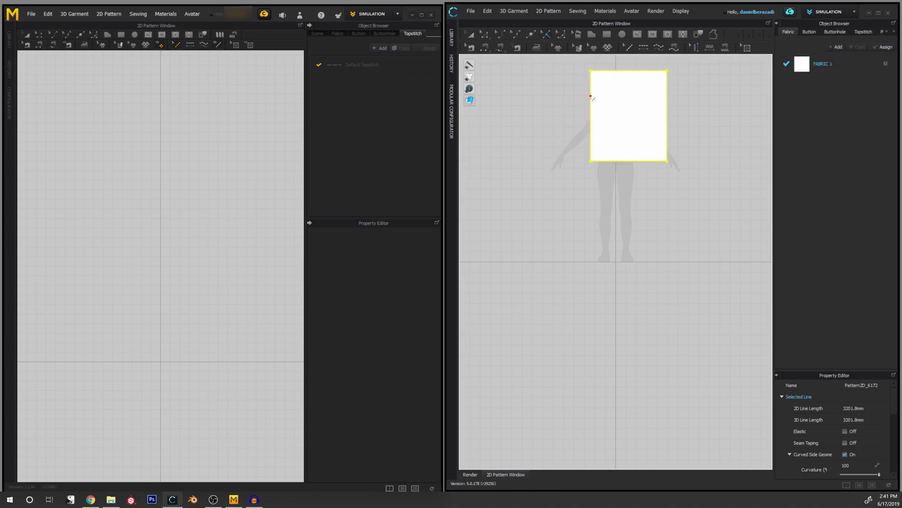
{"action": "left_click", "coordinate": [592, 97]}
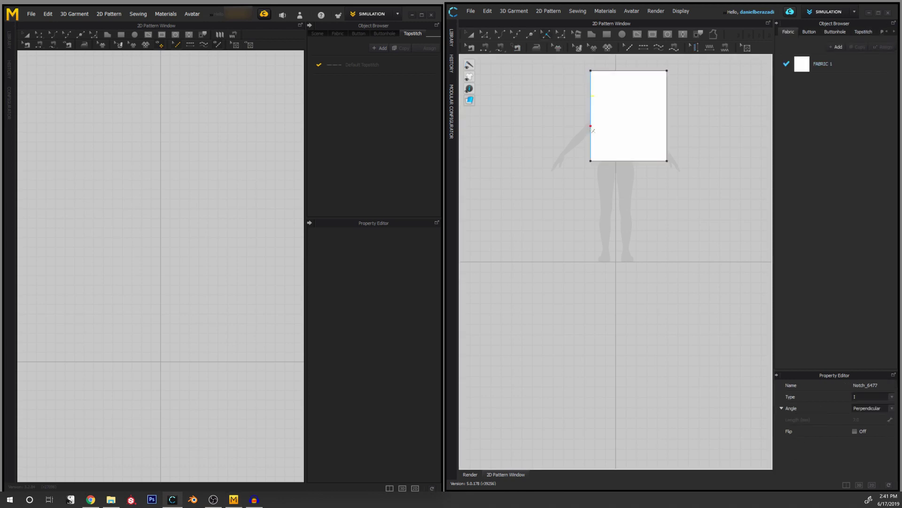
{"action": "left_click", "coordinate": [624, 72]}
{"action": "left_click", "coordinate": [667, 103]}
Slash the rectangle from top edge to bottom edge and spread the right part into a flared hem.
{"action": "left_click", "coordinate": [576, 36]}
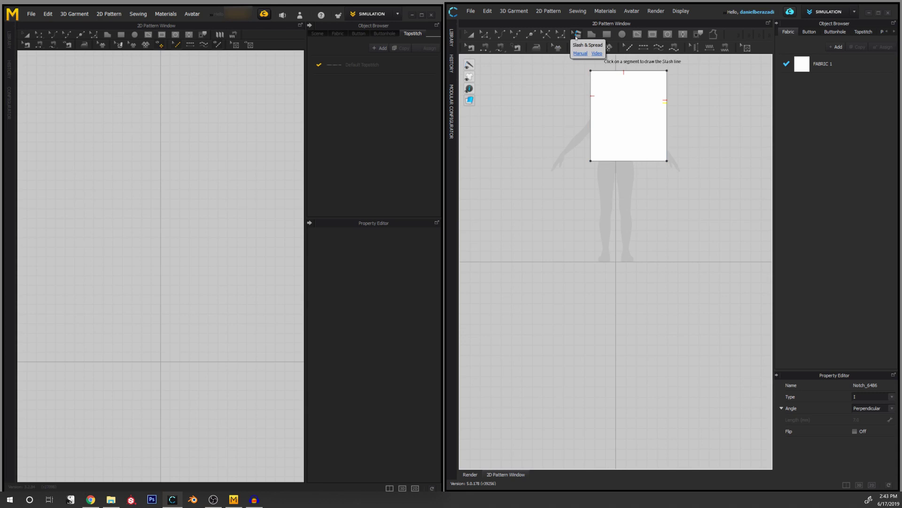
{"action": "left_click", "coordinate": [639, 71]}
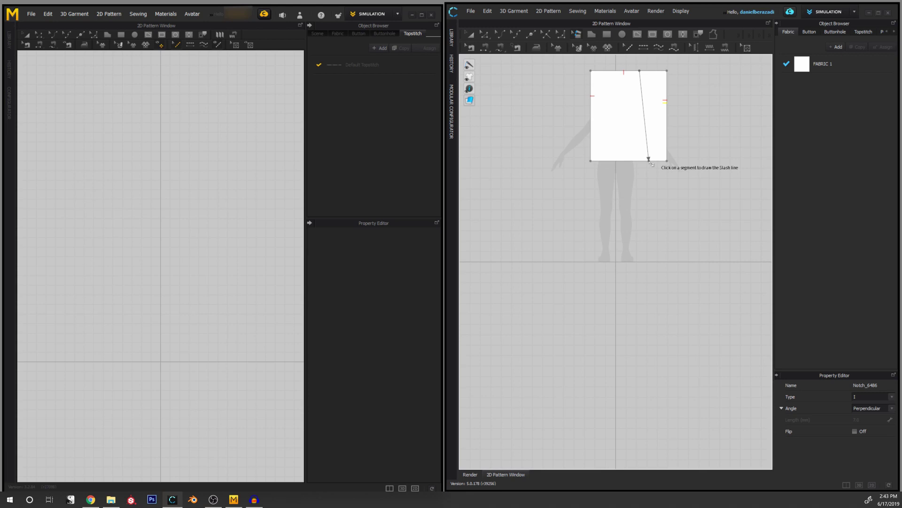
{"action": "left_click", "coordinate": [649, 160]}
{"action": "left_click", "coordinate": [664, 155]}
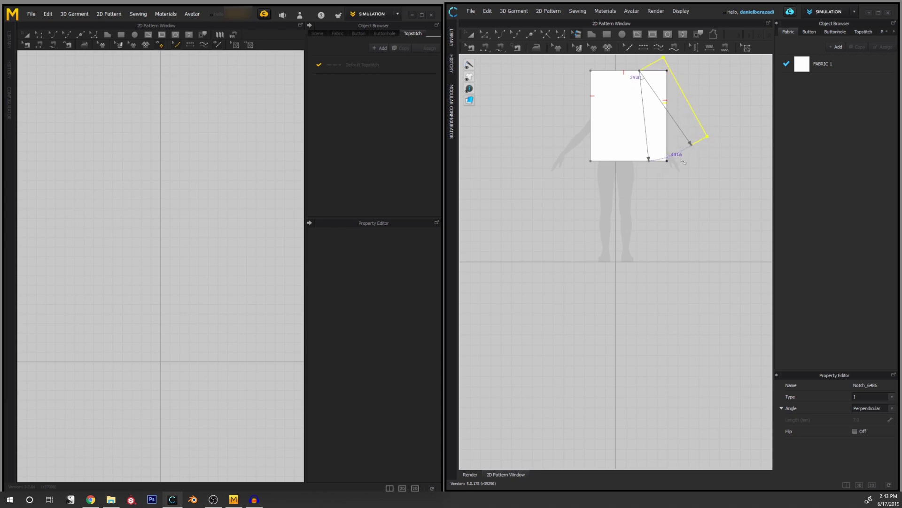
{"action": "left_click", "coordinate": [682, 161]}
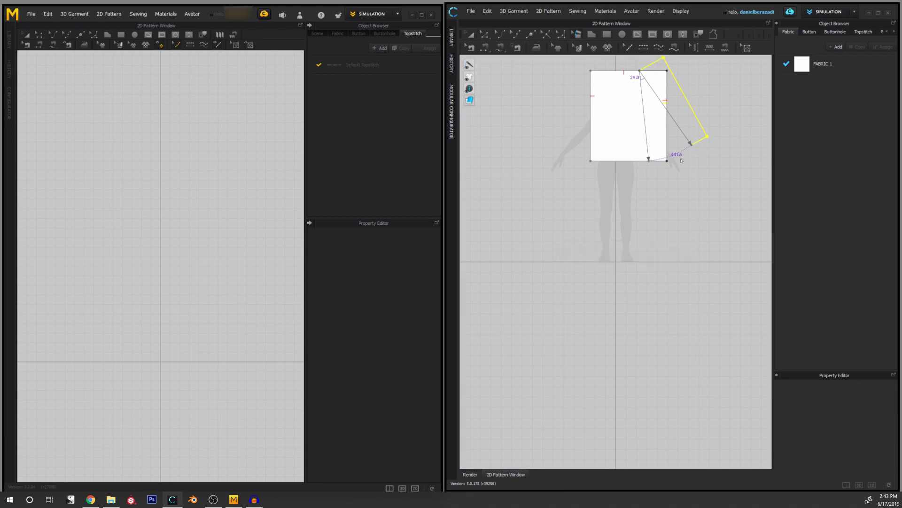
{"action": "left_click", "coordinate": [682, 161]}
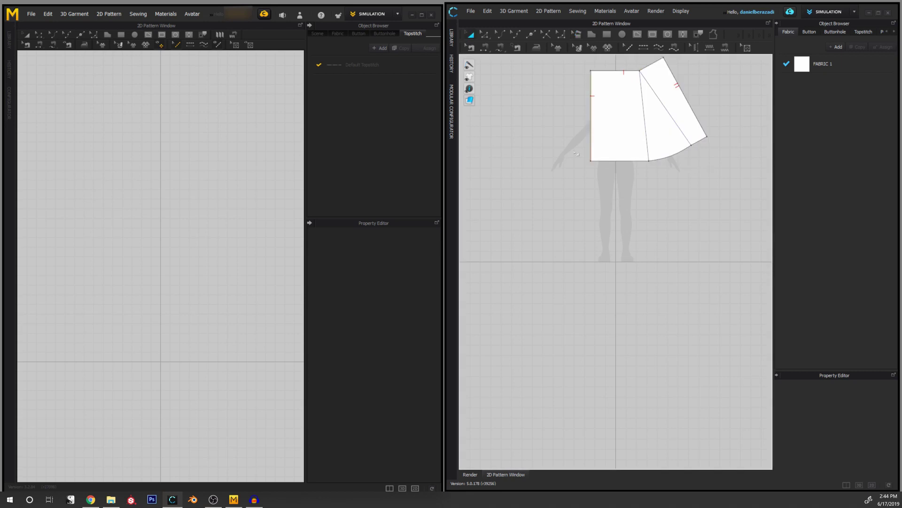
Add a 10 mm seam allowance to the flared piece's left, top and right edges.
{"action": "left_click", "coordinate": [714, 35]}
{"action": "left_click", "coordinate": [591, 89]}
{"action": "left_click", "coordinate": [602, 73]}
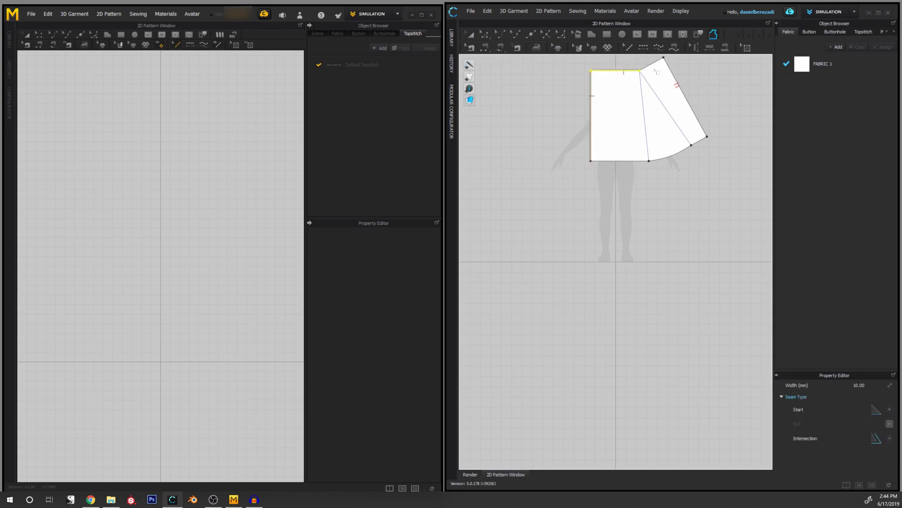
{"action": "left_click", "coordinate": [684, 97]}
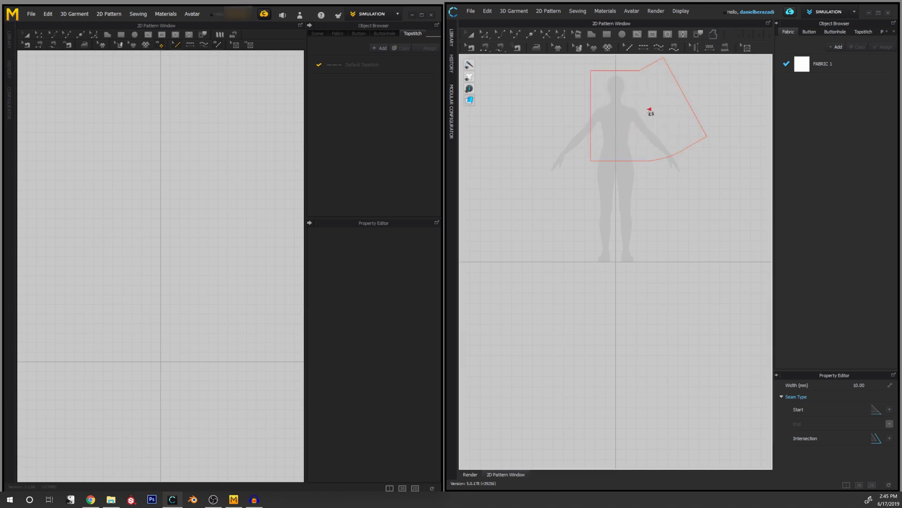
Finish the pattern outline, then draw a large rectangle below it and a small one to the right.
{"action": "left_click_drag", "start_coordinate": [649, 110], "coordinate": [572, 259]}
{"action": "left_click_drag", "start_coordinate": [572, 259], "coordinate": [590, 254]}
{"action": "left_click", "coordinate": [608, 34]}
{"action": "left_click_drag", "start_coordinate": [576, 161], "coordinate": [641, 252]}
{"action": "left_click_drag", "start_coordinate": [667, 200], "coordinate": [691, 236]}
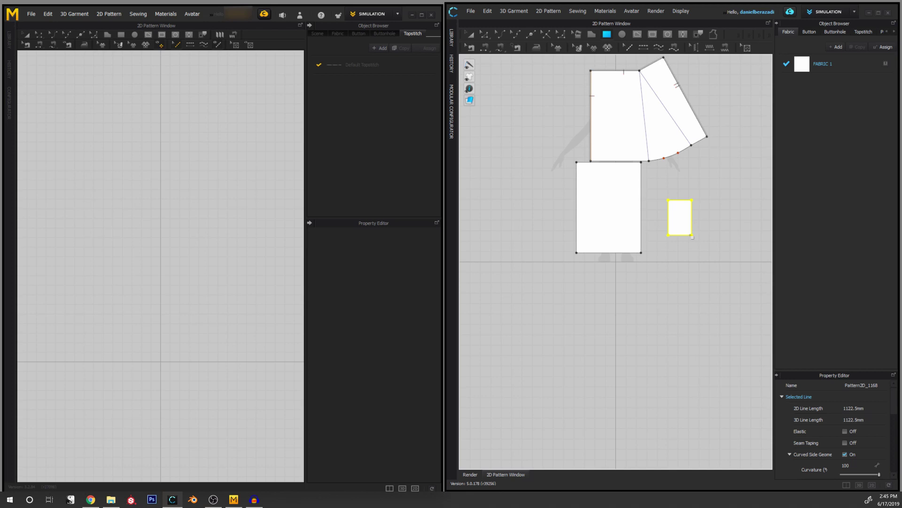
Link the large rectangle as a sublayer of the top piece, and the small rectangle under the large one.
{"action": "left_click", "coordinate": [737, 34]}
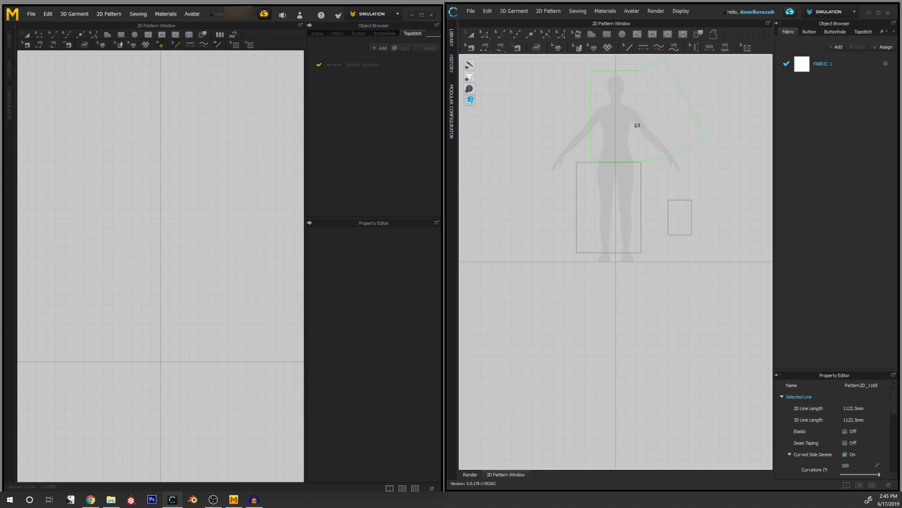
{"action": "left_click", "coordinate": [649, 112]}
{"action": "left_click", "coordinate": [610, 205]}
{"action": "left_click", "coordinate": [679, 216]}
{"action": "left_click", "coordinate": [610, 205]}
{"action": "left_click", "coordinate": [678, 217]}
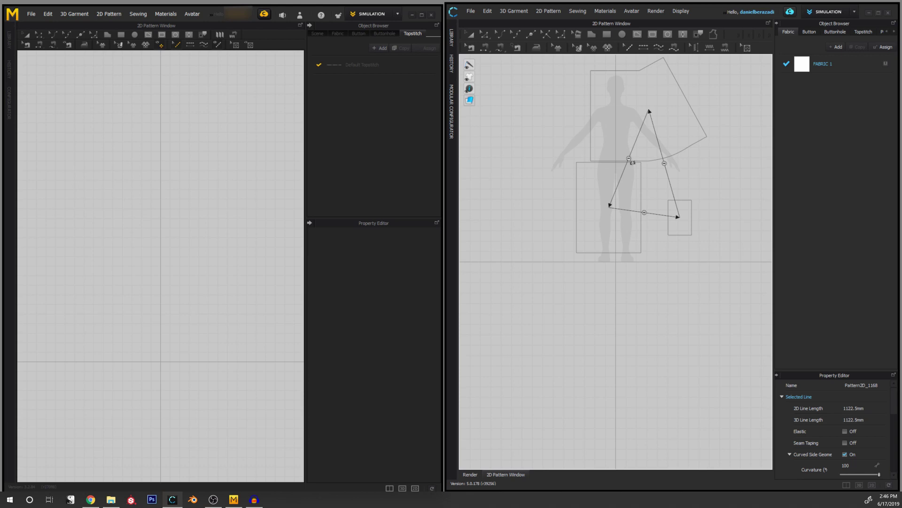
In Edit Pattern mode, select the top piece's left and top edges and the lower rectangle's left edge.
{"action": "key", "text": "a"}
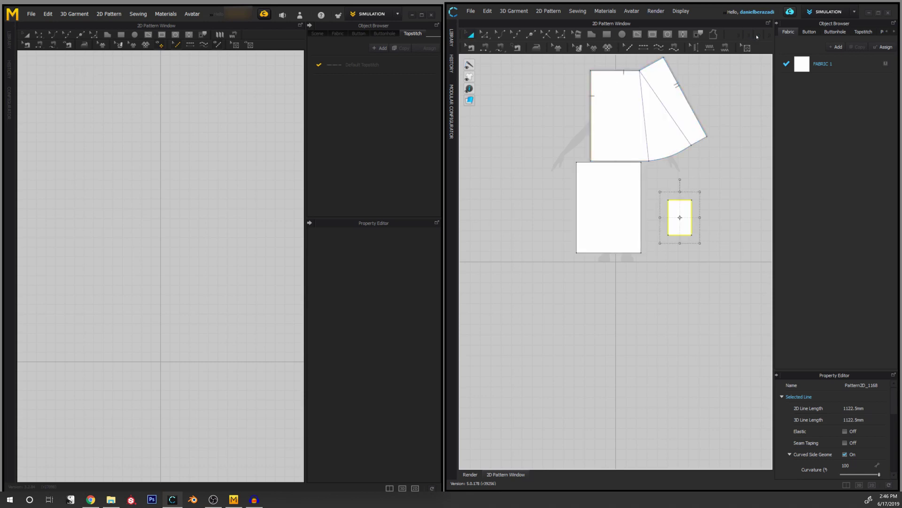
{"action": "key", "text": "z"}
{"action": "left_click", "coordinate": [615, 72]}
{"action": "left_click", "coordinate": [616, 71], "text": "shift"}
{"action": "left_click", "coordinate": [577, 179], "text": "shift"}
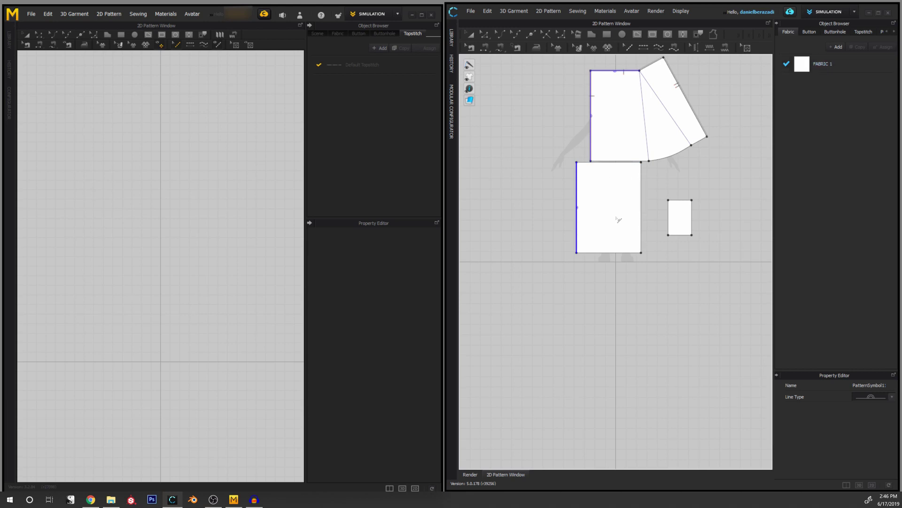
Set the selected edges' line symbol to zigzag, then change it to cross-stitch.
{"action": "left_click", "coordinate": [891, 397]}
{"action": "left_click", "coordinate": [871, 452]}
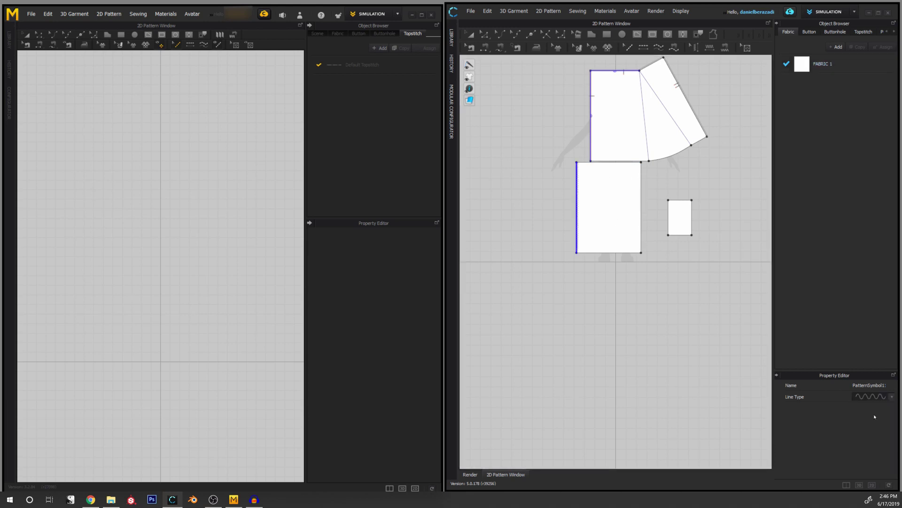
{"action": "left_click", "coordinate": [872, 396]}
{"action": "left_click", "coordinate": [869, 398]}
Show pattern names on all CLO pieces, try the mesh overlay, then switch to outline-only display.
{"action": "left_click", "coordinate": [218, 46]}
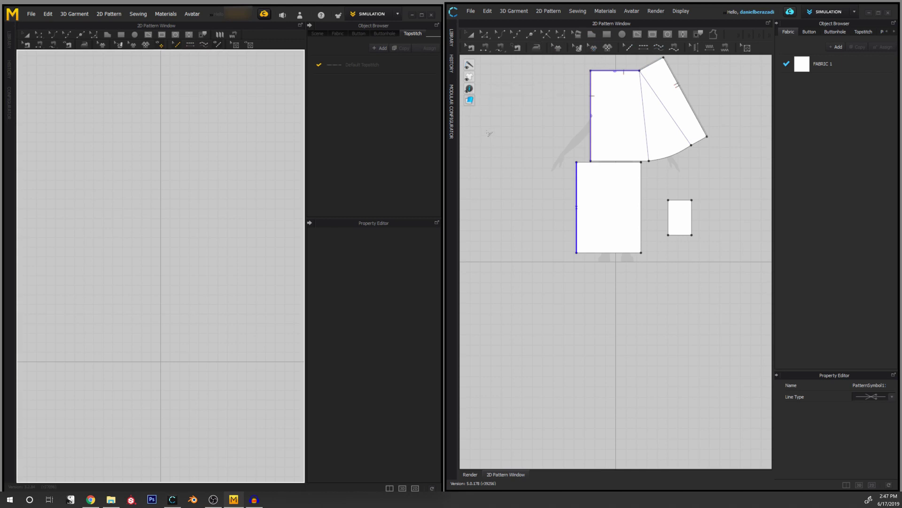
{"action": "left_click", "coordinate": [470, 64]}
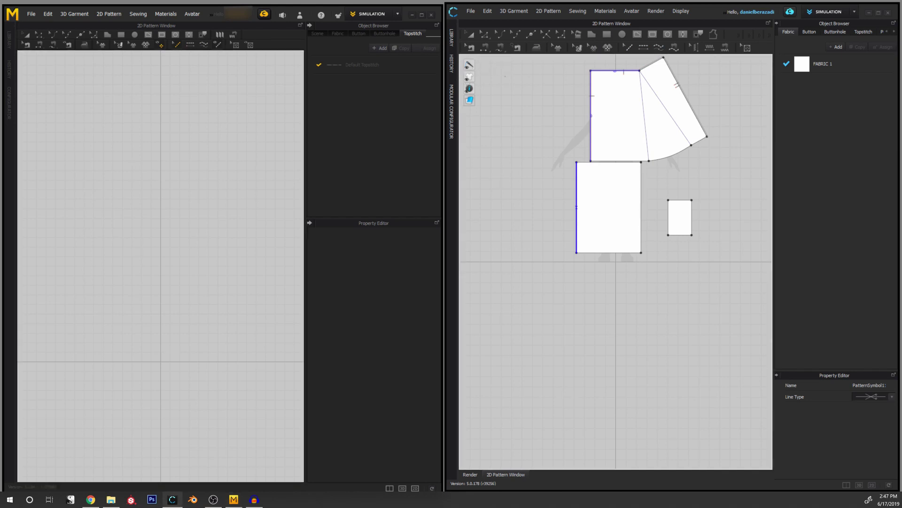
{"action": "mouse_move", "coordinate": [469, 77]}
{"action": "left_click", "coordinate": [481, 88]}
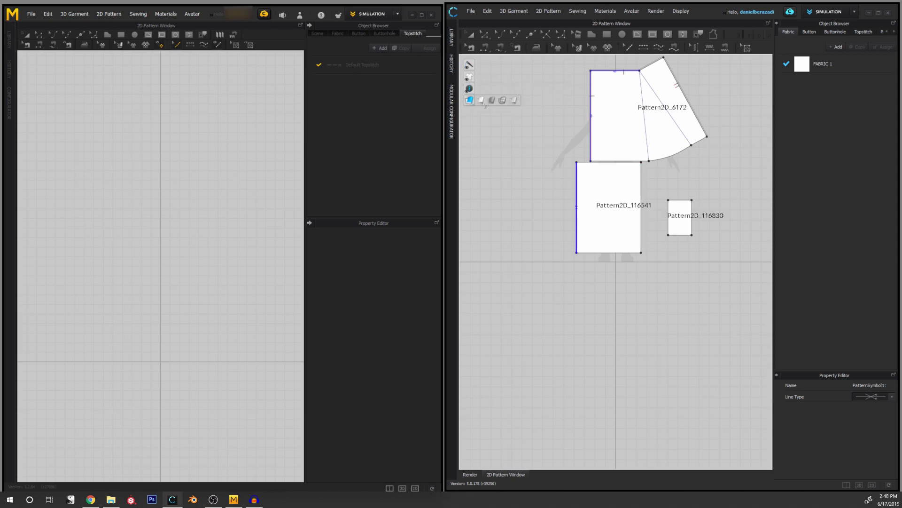
{"action": "left_click", "coordinate": [481, 101]}
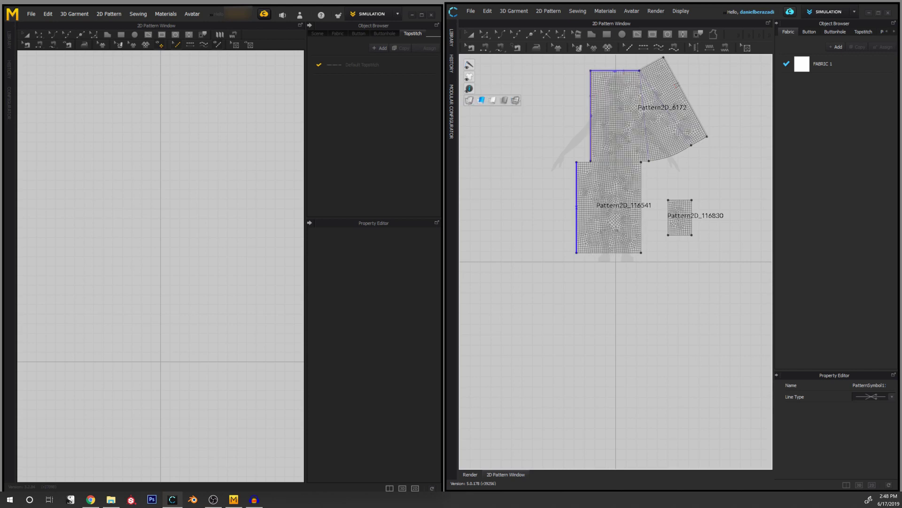
{"action": "left_click", "coordinate": [515, 100]}
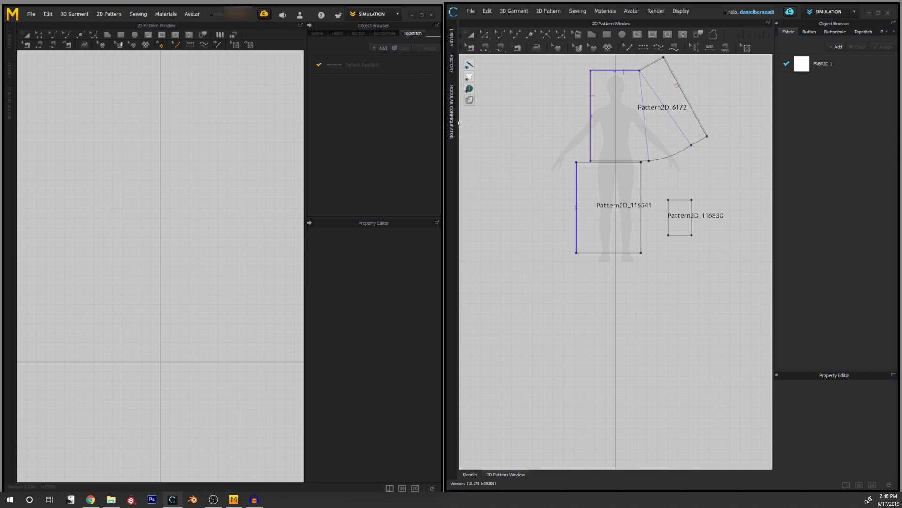
From Configurator Blocks > Man > Shirts > Short, add a back body, front body and collar.
{"action": "left_click", "coordinate": [10, 104]}
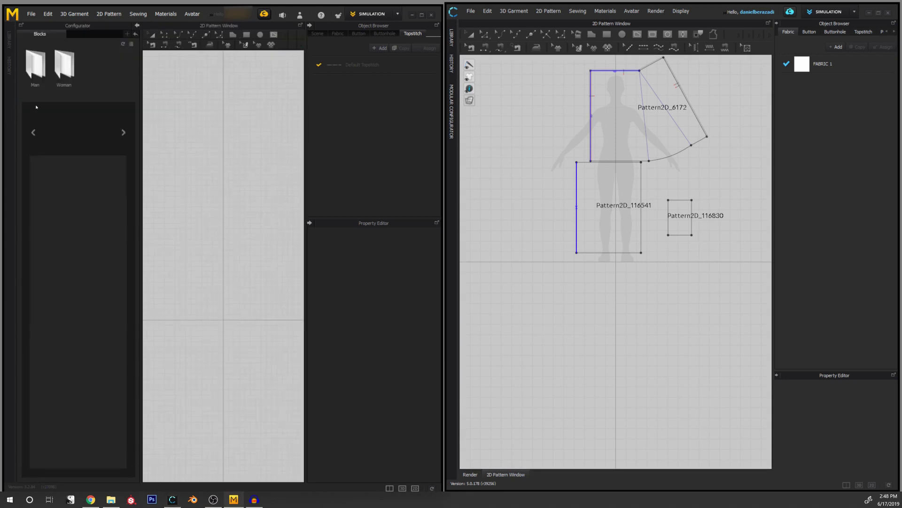
{"action": "left_click", "coordinate": [452, 119]}
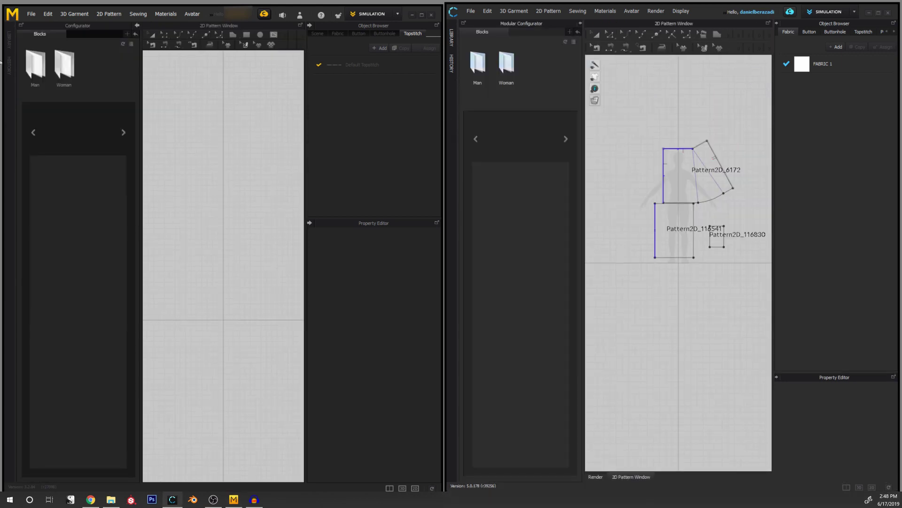
{"action": "double_click", "coordinate": [41, 73]}
{"action": "double_click", "coordinate": [64, 65]}
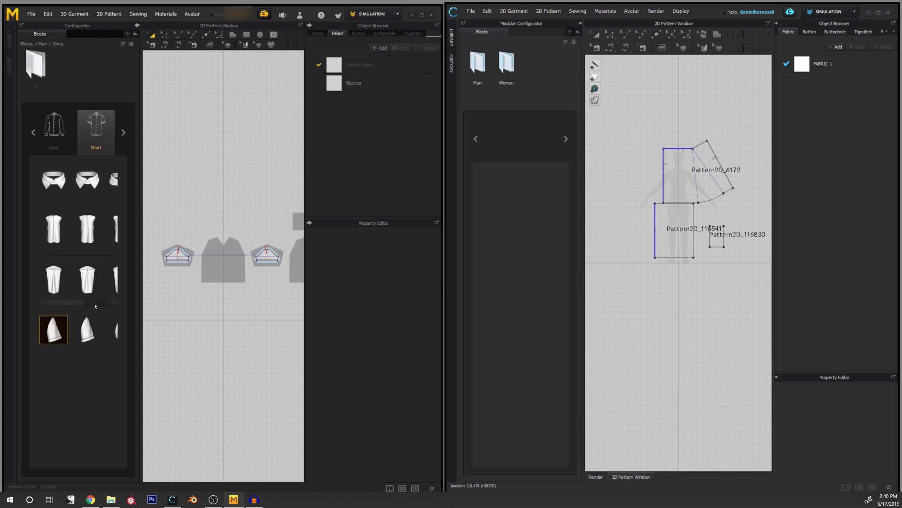
{"action": "left_click", "coordinate": [53, 279]}
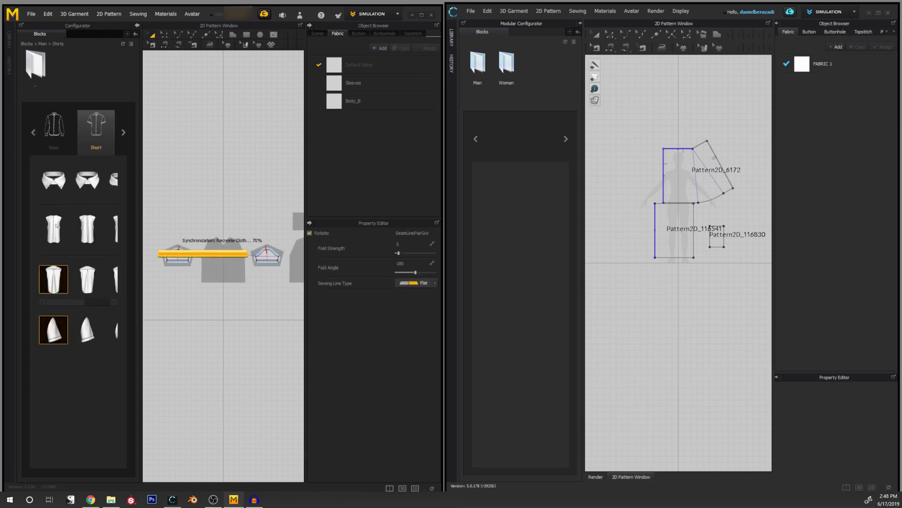
{"action": "left_click", "coordinate": [57, 225]}
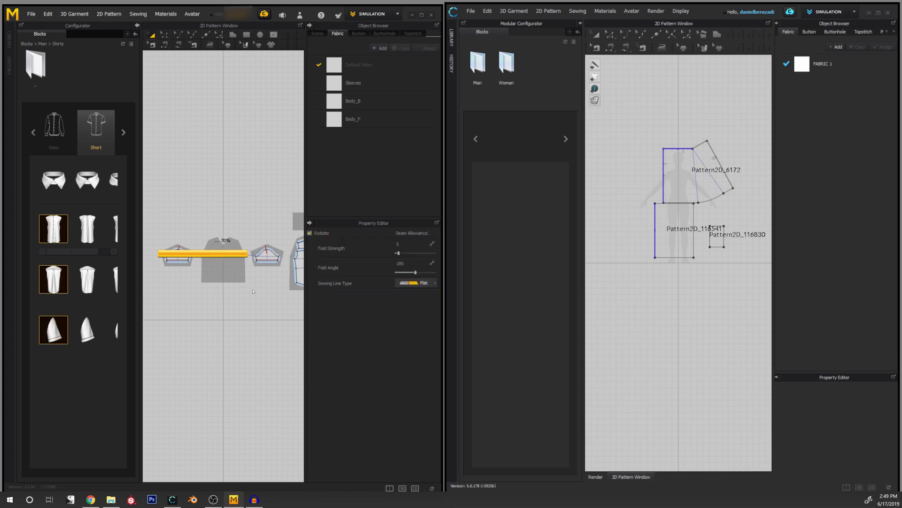
{"action": "left_click_drag", "start_coordinate": [61, 202], "coordinate": [76, 203]}
{"action": "left_click", "coordinate": [78, 178]}
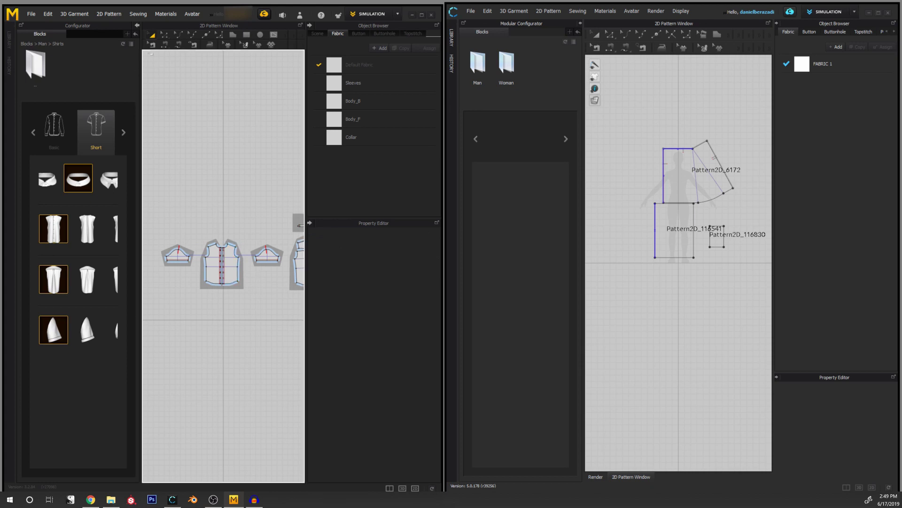
Collapse the Configurator and zoom the 2D window onto the sleeves, bodies and collar.
{"action": "left_click", "coordinate": [136, 25]}
{"action": "scroll", "coordinate": [230, 283], "scroll_direction": "down", "scroll_amount": 2}
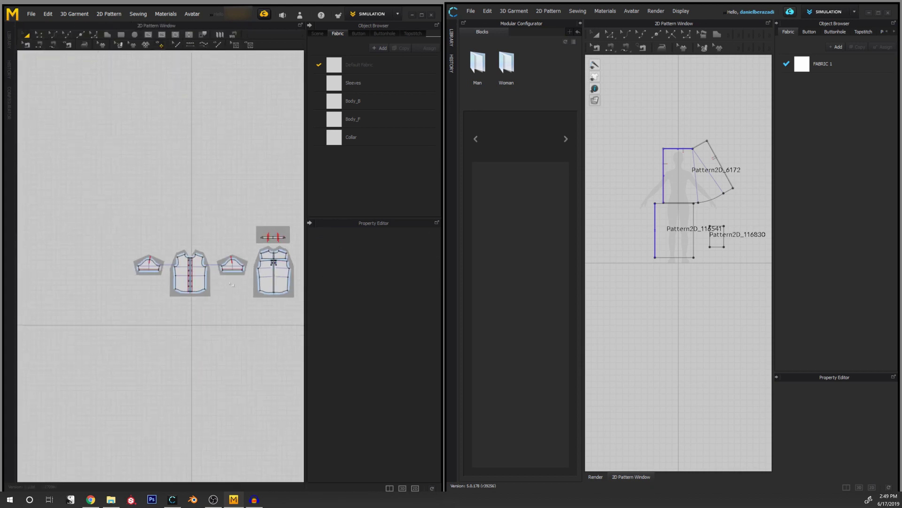
{"action": "scroll", "coordinate": [218, 293], "scroll_direction": "up", "scroll_amount": 3}
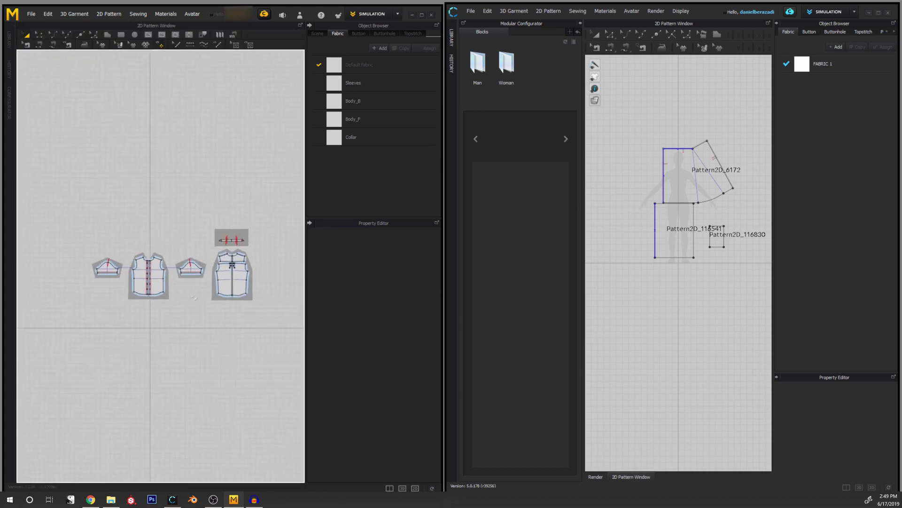
{"action": "scroll", "coordinate": [196, 296], "scroll_direction": "down", "scroll_amount": 1}
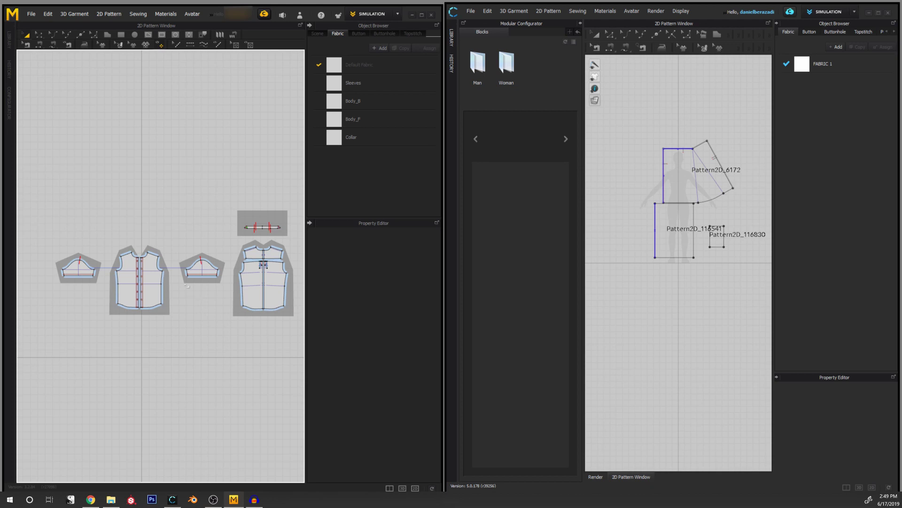
{"action": "scroll", "coordinate": [196, 295], "scroll_direction": "up", "scroll_amount": 3}
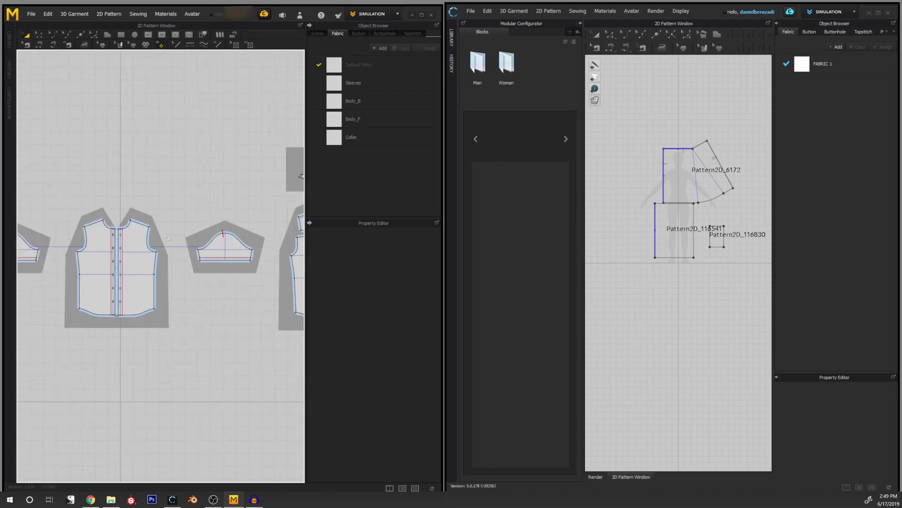